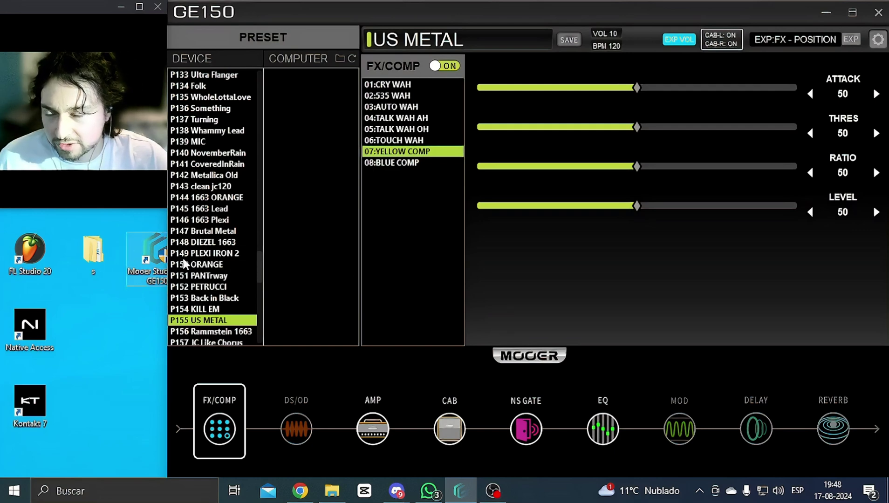
Step: Reposition the GE150 editor window and open its empty computer-side presetfile folder
drag(273, 13, 281, 13)
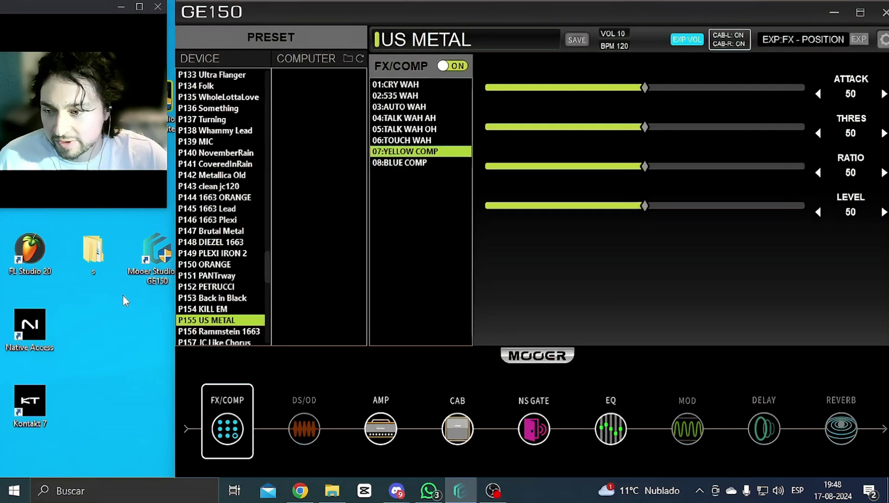
click(145, 257)
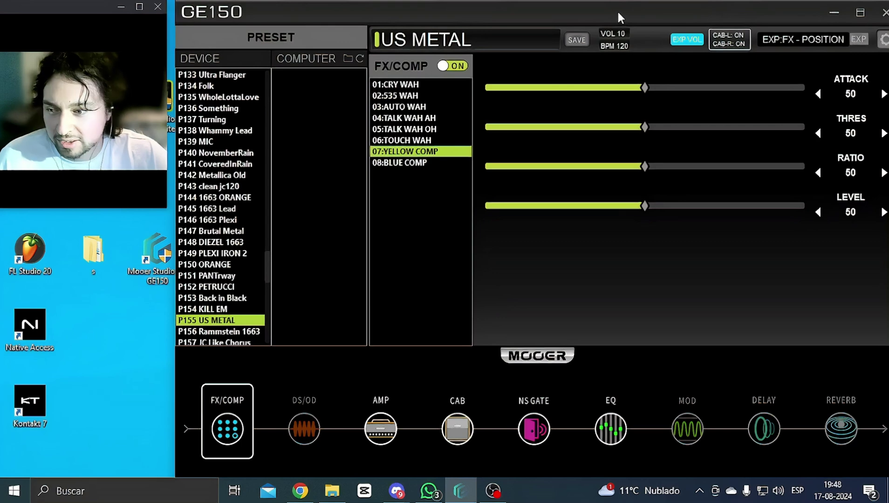
drag(618, 13, 647, 13)
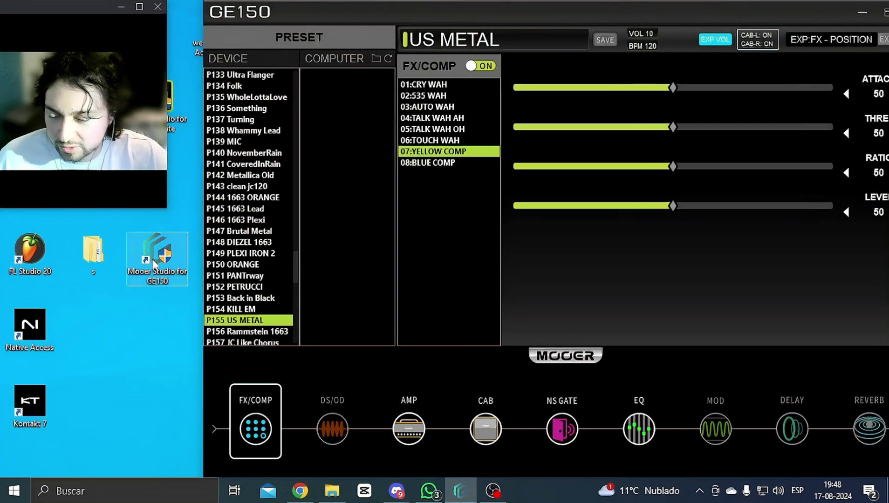
drag(729, 12, 698, 8)
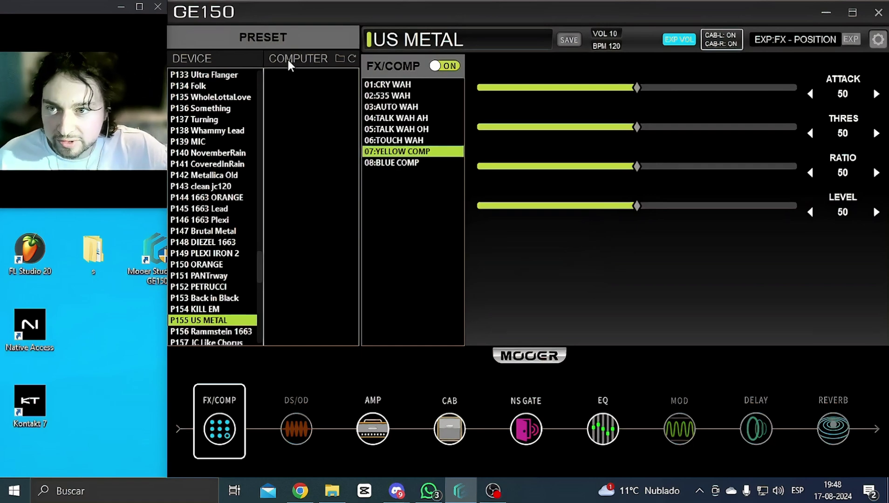
click(340, 59)
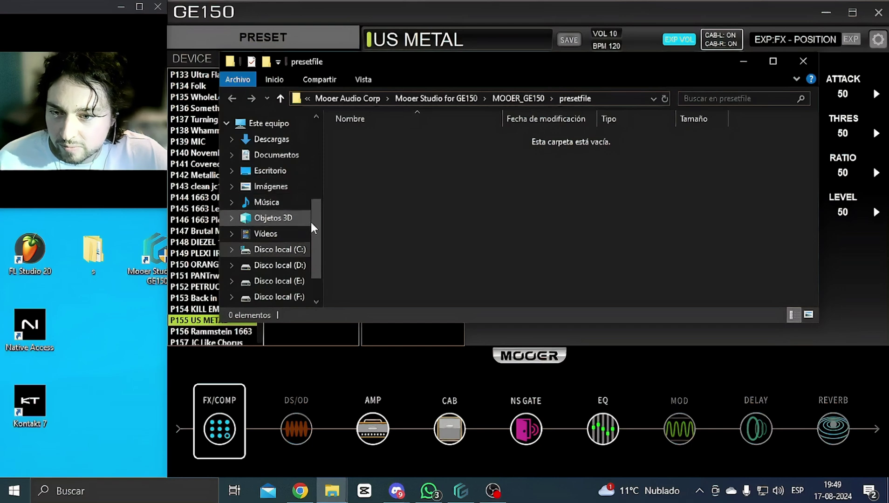
Step: Close the presetfile Explorer window and switch to Chrome's mooerstudio.com GE150 presets page
drag(315, 233, 317, 232)
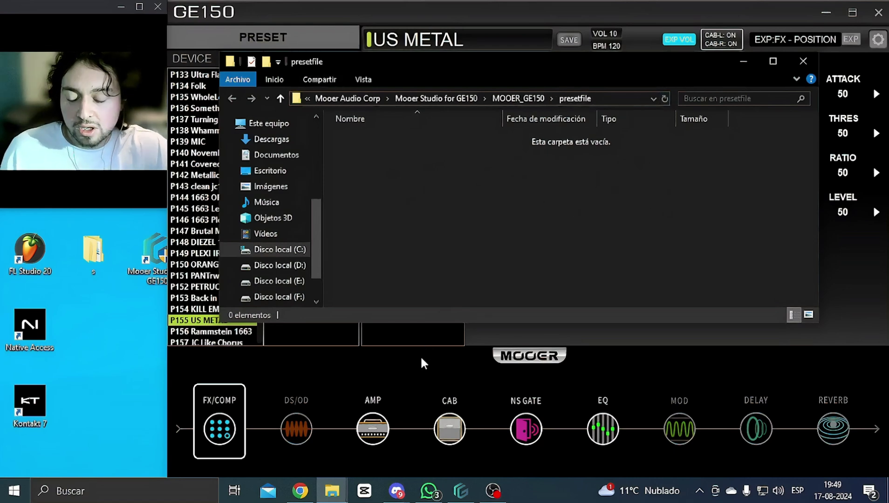
click(803, 62)
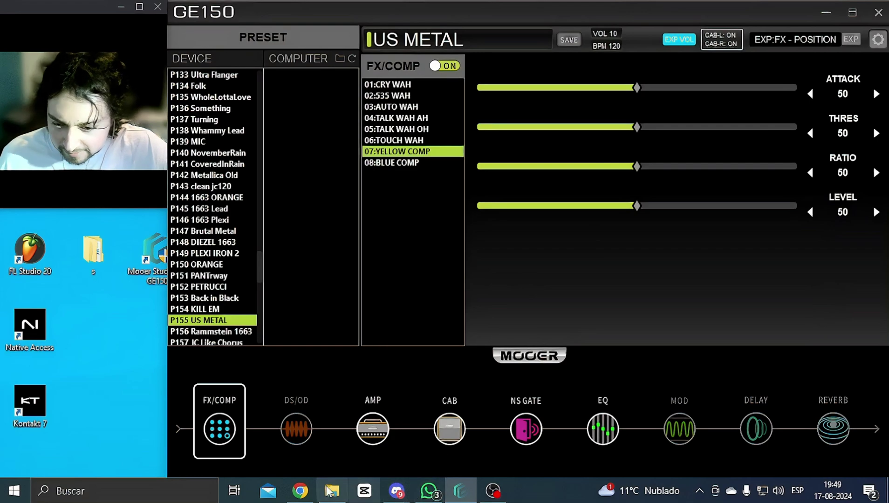
click(302, 495)
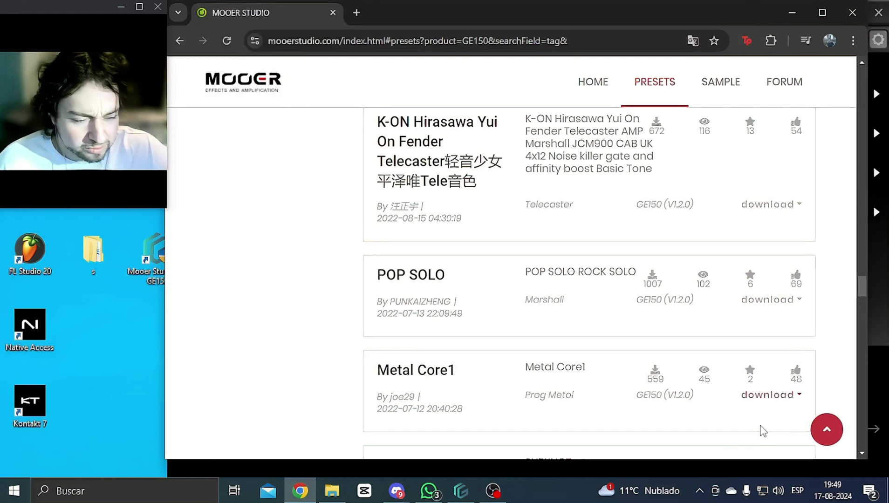
Step: Scroll down the GE150 presets list until the Eric Clapton Sound card is visible
scroll(764, 429, up, 6)
scroll(629, 387, down, 8)
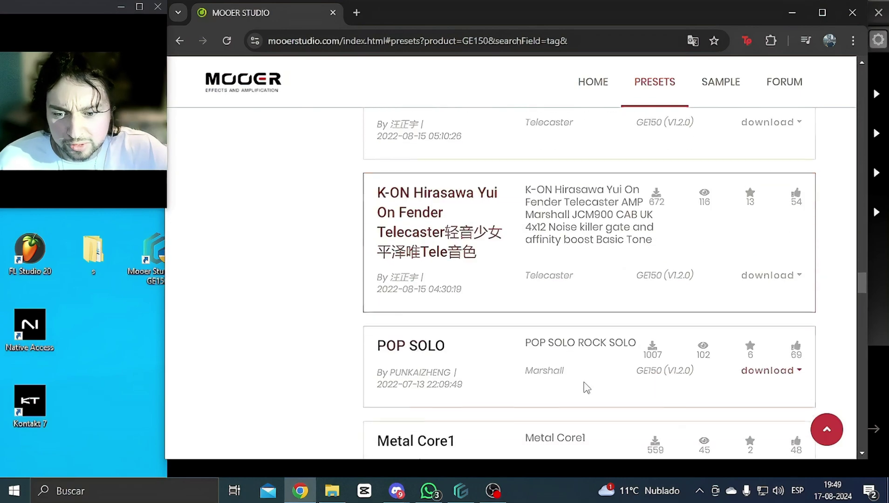
scroll(547, 373, down, 1)
scroll(547, 373, up, 10)
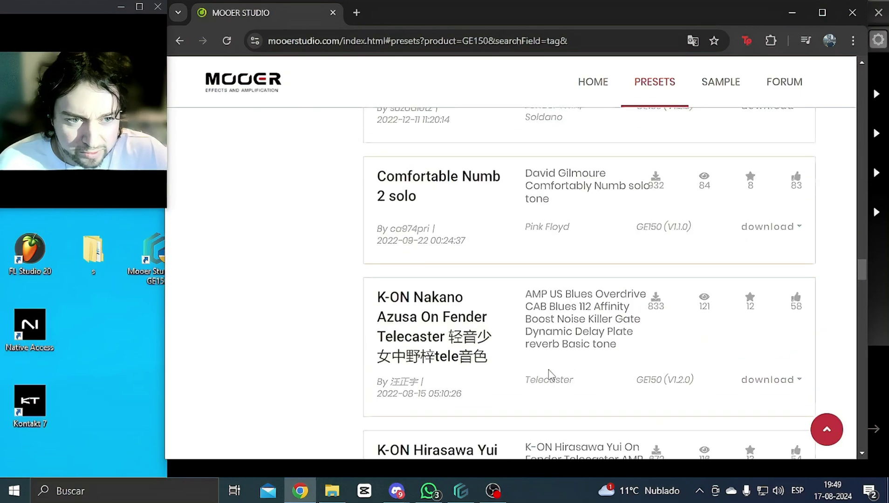
scroll(552, 376, down, 10)
scroll(551, 376, down, 9)
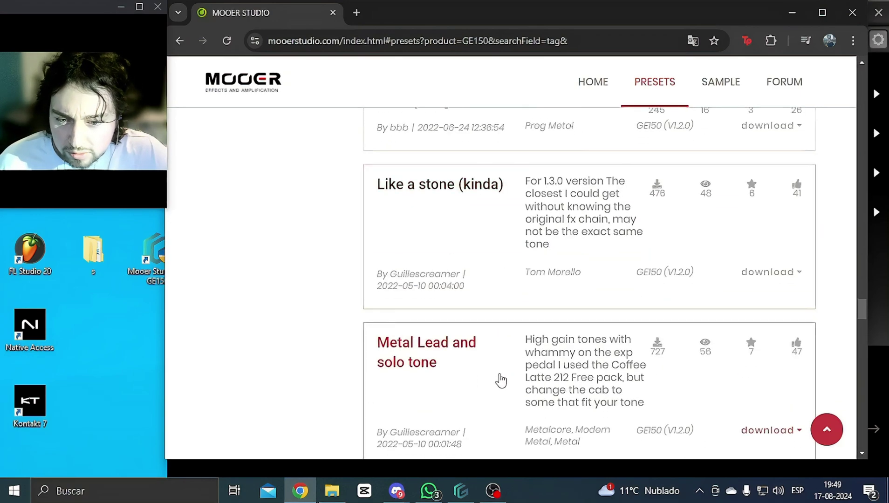
scroll(504, 373, down, 3)
scroll(739, 298, up, 1)
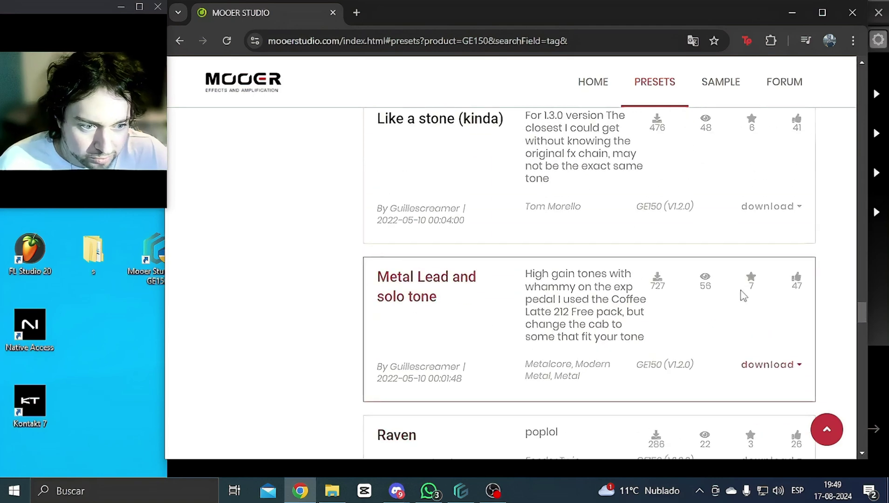
scroll(611, 368, down, 6)
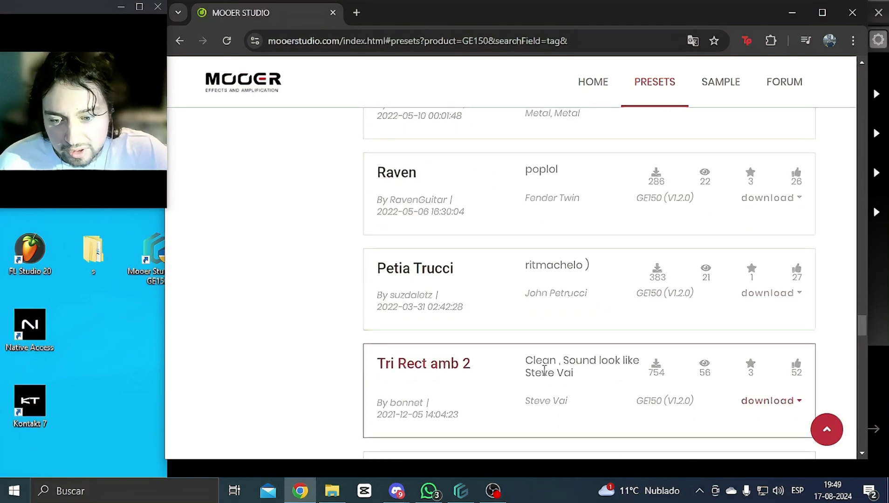
scroll(615, 378, down, 4)
scroll(580, 377, down, 4)
scroll(560, 368, up, 15)
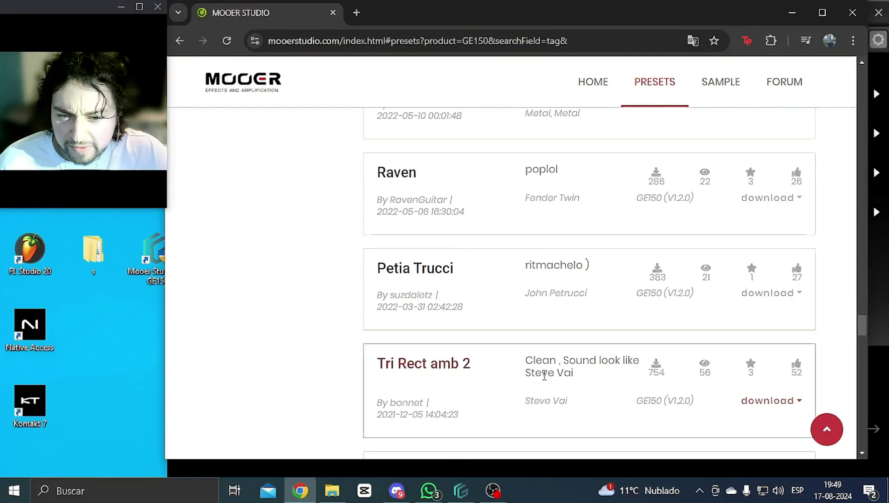
scroll(556, 361, up, 10)
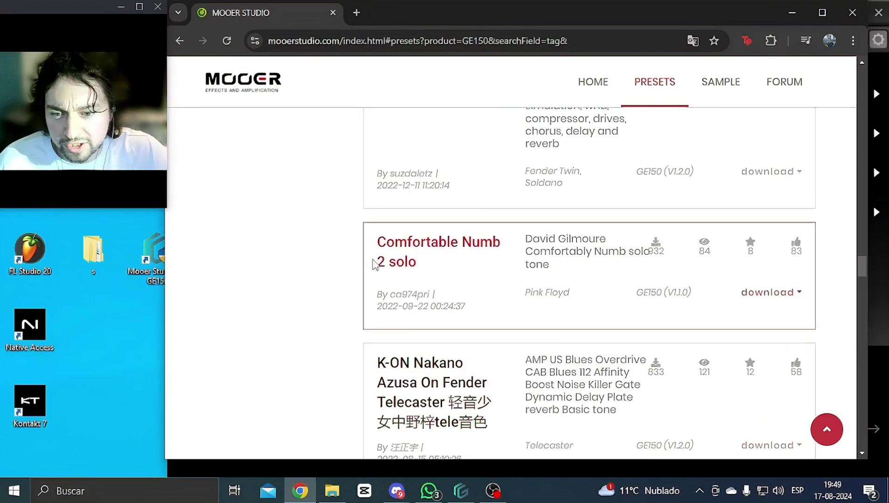
scroll(408, 286, up, 15)
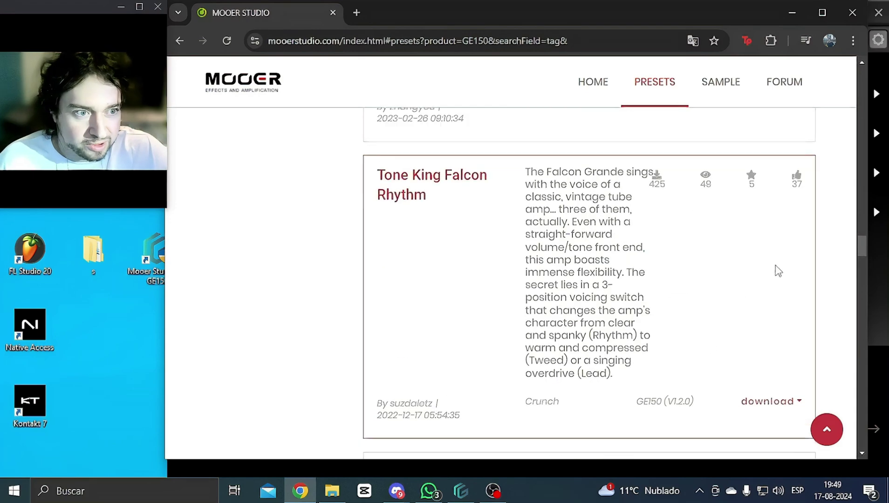
drag(861, 175, 865, 72)
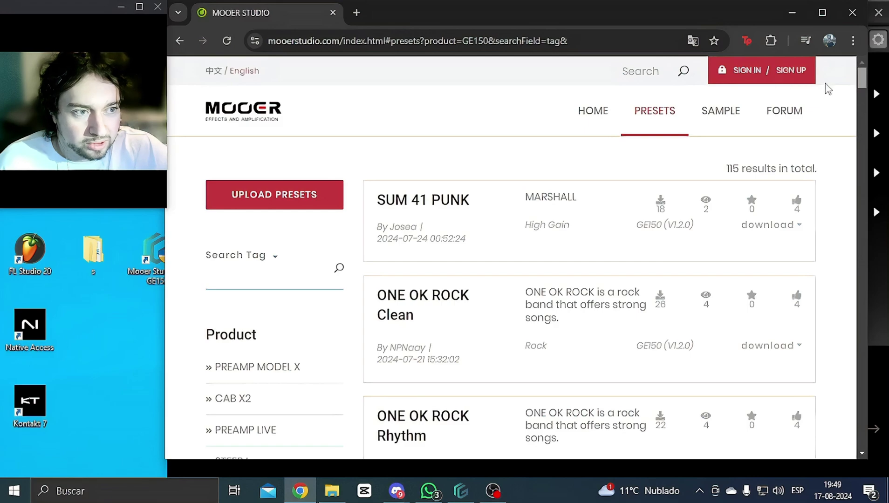
drag(861, 80, 862, 187)
scroll(860, 187, down, 2)
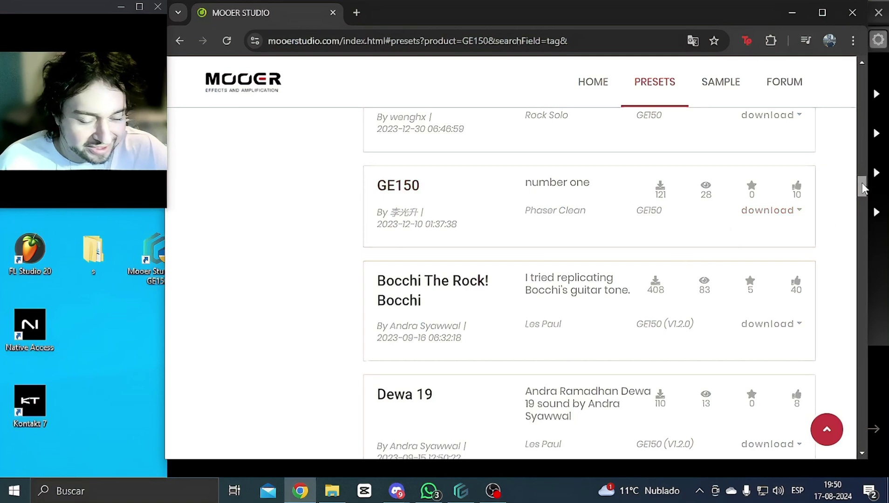
drag(862, 182, 864, 192)
scroll(618, 340, down, 7)
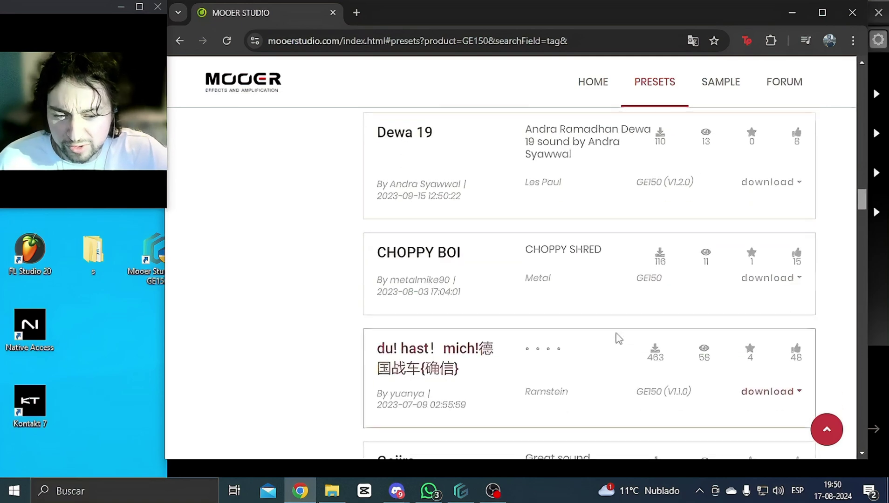
scroll(521, 306, down, 3)
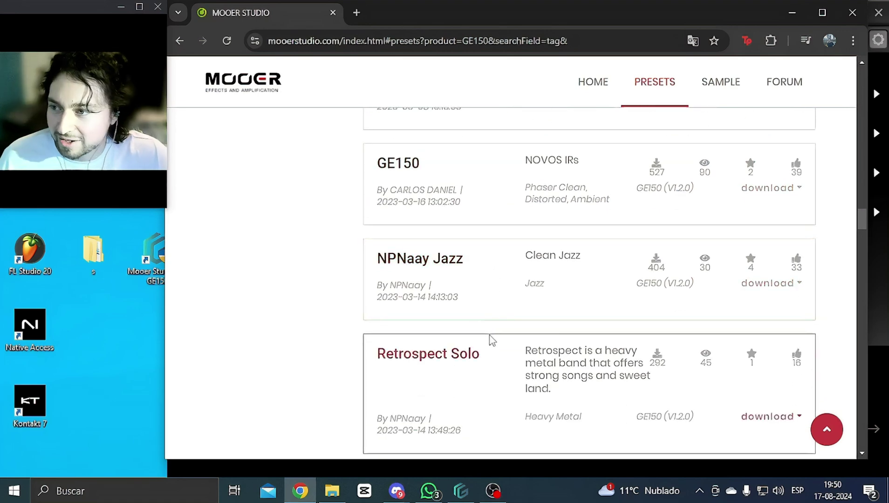
scroll(493, 345, down, 7)
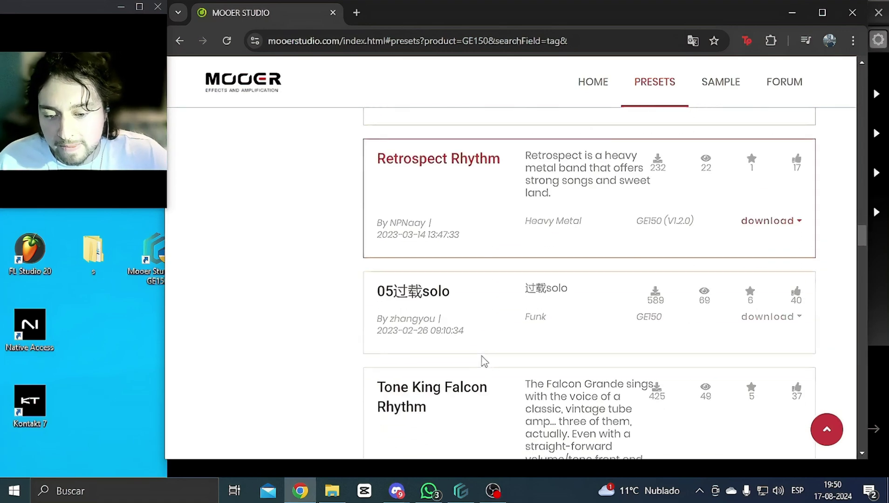
scroll(494, 355, down, 10)
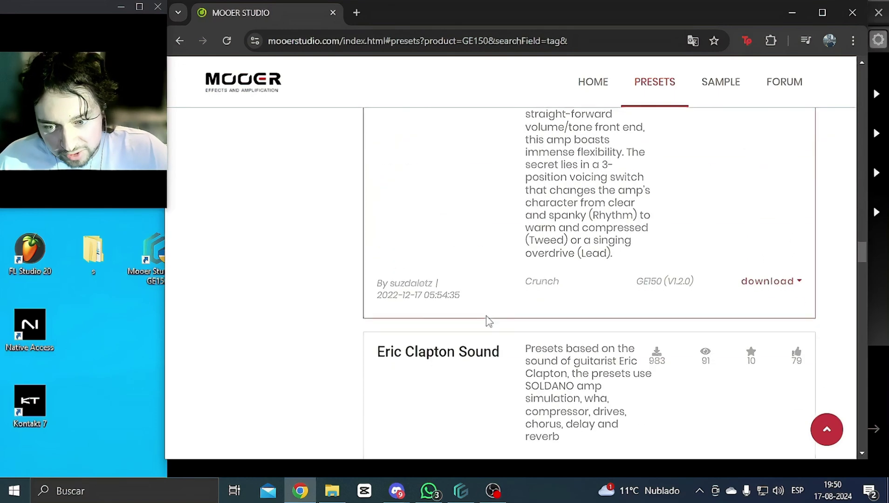
scroll(515, 345, down, 1)
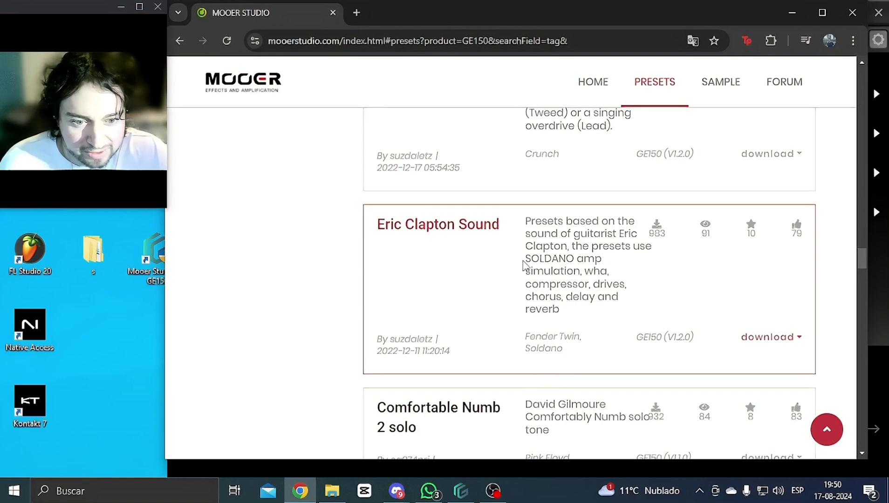
Step: Open the Eric Clapton Sound file list and try downloading CLAPTON DRIVE.mo, which prompts a login
scroll(588, 270, down, 3)
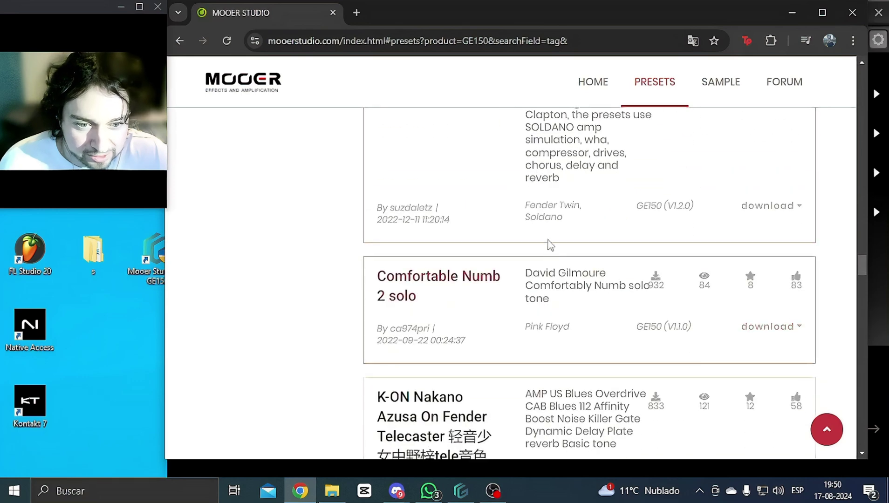
scroll(548, 244, up, 3)
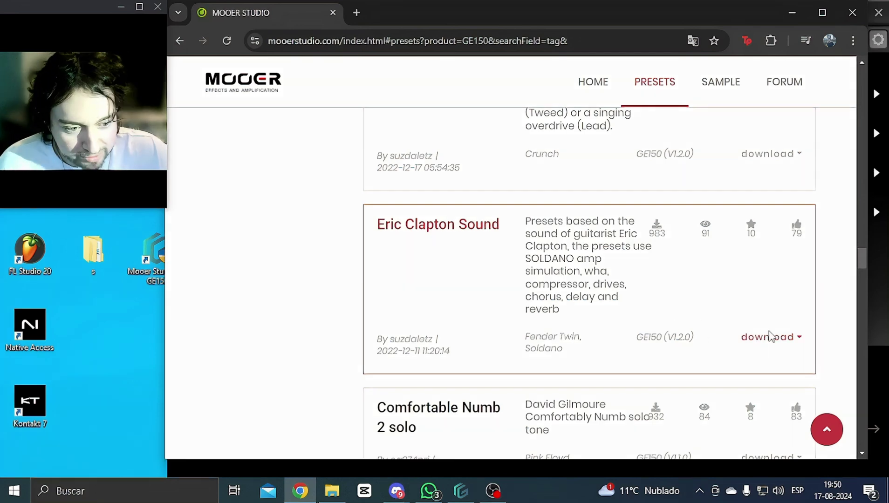
click(790, 346)
scroll(639, 381, down, 3)
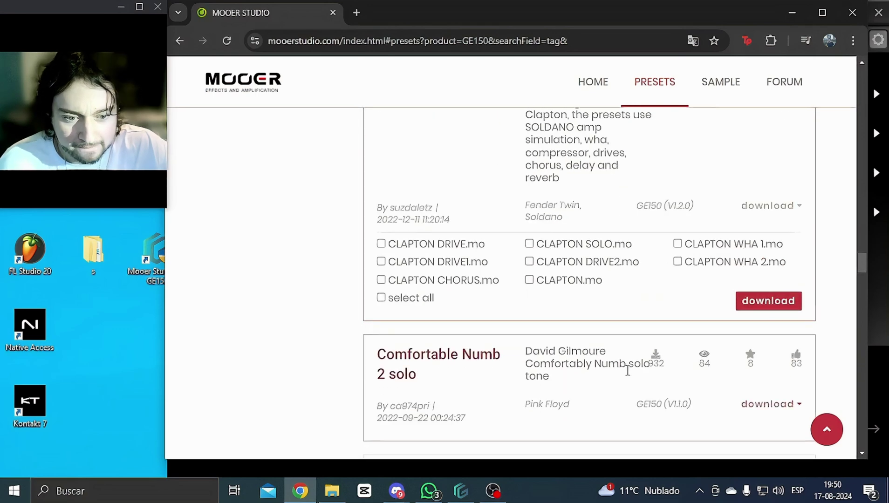
scroll(533, 314, up, 3)
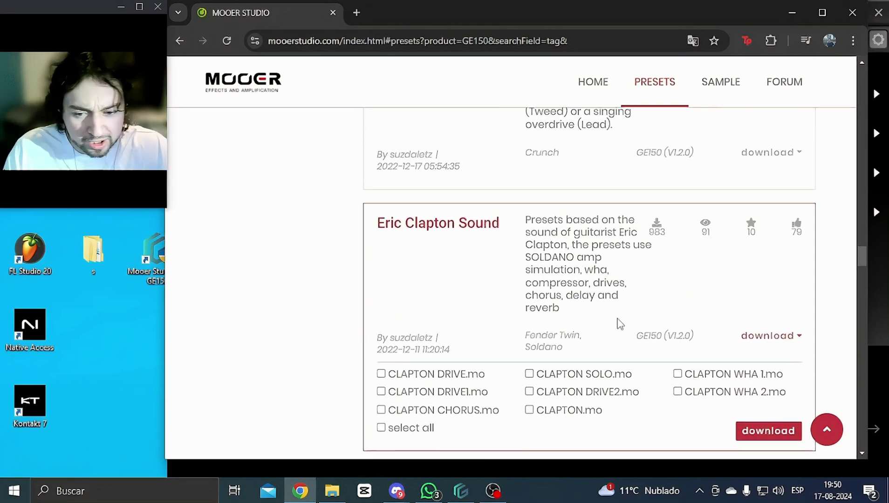
scroll(618, 323, down, 3)
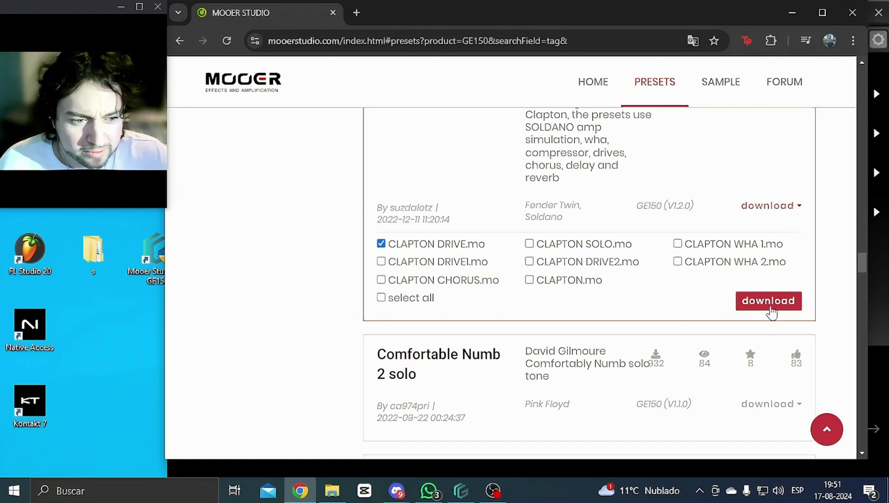
click(770, 308)
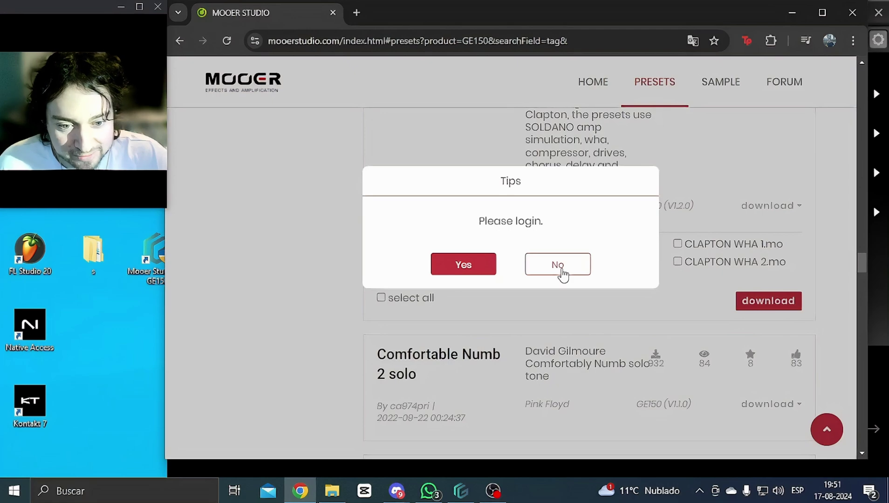
Step: Dismiss the login prompt, go to the forum's sign-up form and focus its Email field
click(563, 274)
scroll(560, 280, down, 15)
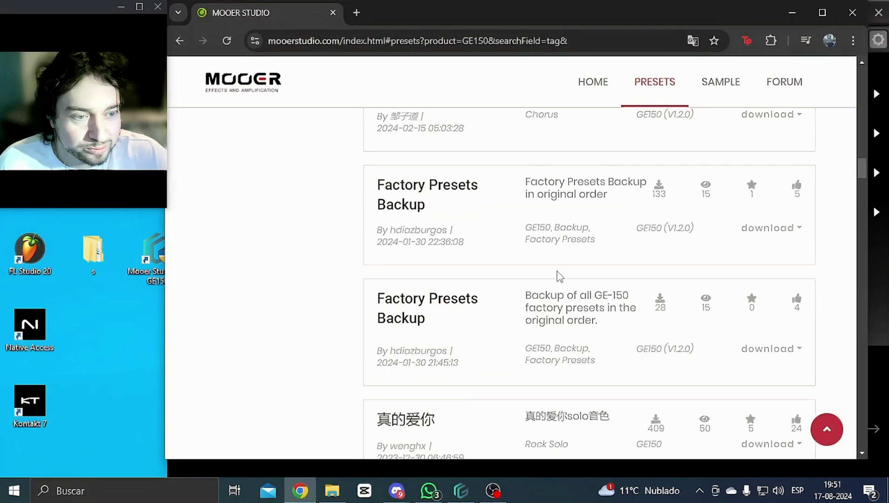
scroll(629, 186, down, 3)
click(779, 83)
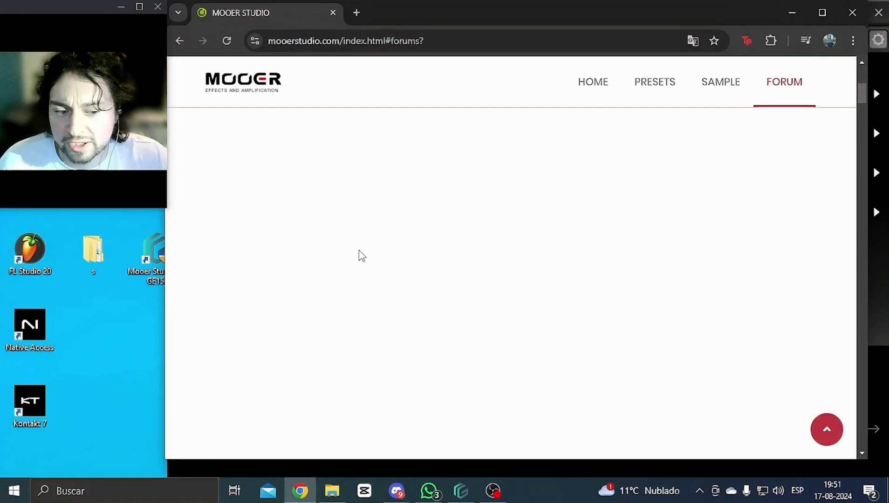
scroll(359, 254, up, 2)
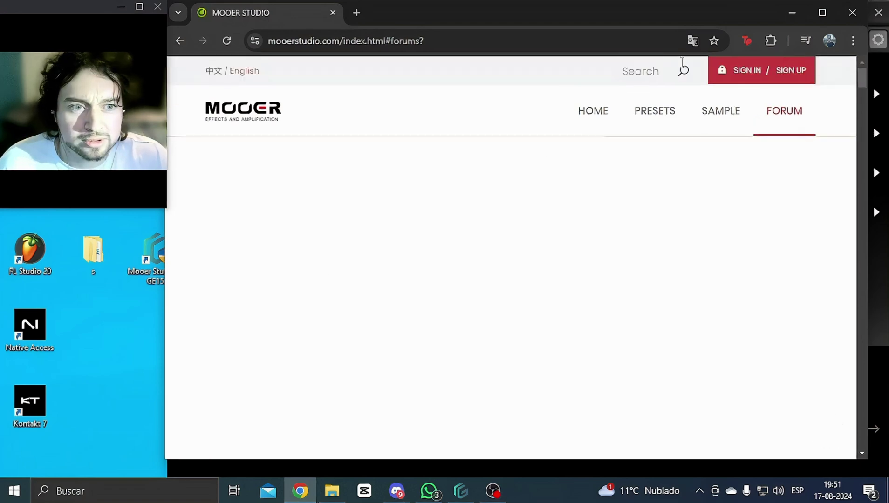
drag(540, 13, 562, 56)
scroll(494, 306, down, 3)
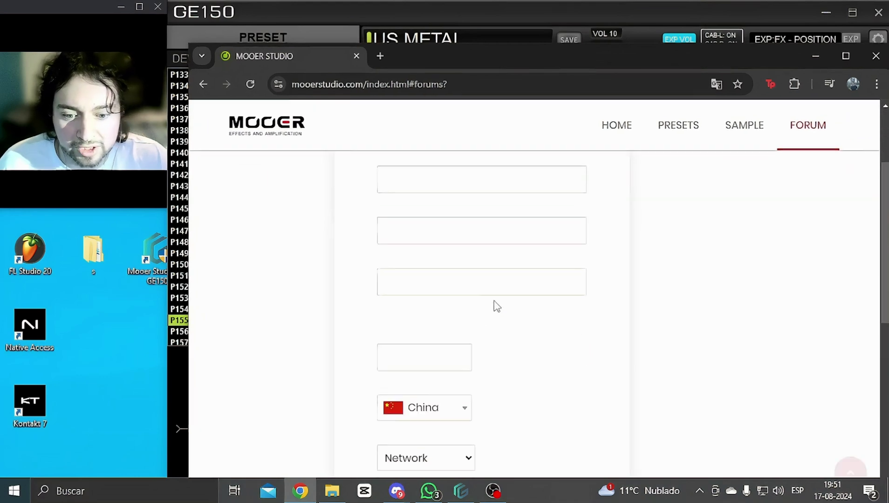
scroll(498, 308, up, 5)
scroll(499, 307, up, 1)
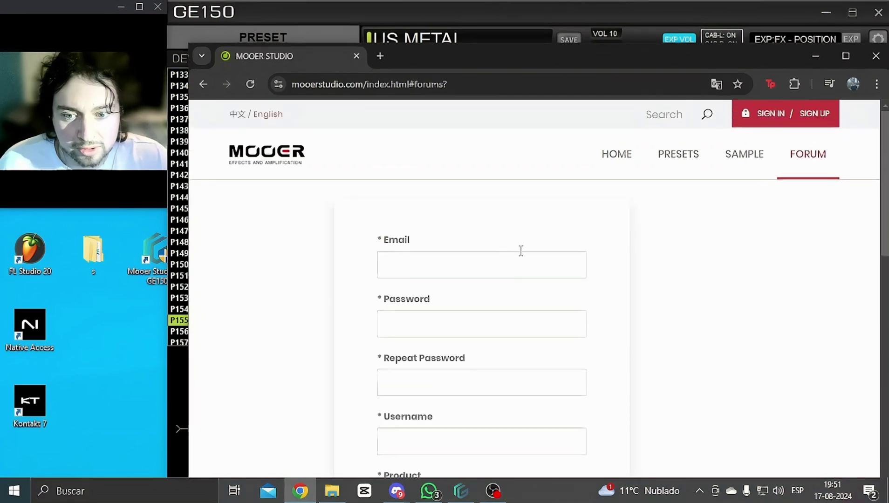
drag(515, 52, 477, 15)
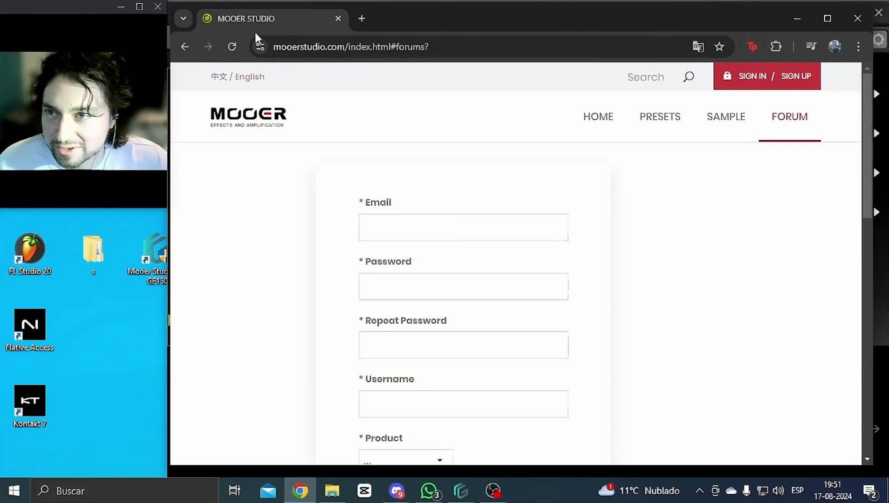
click(460, 226)
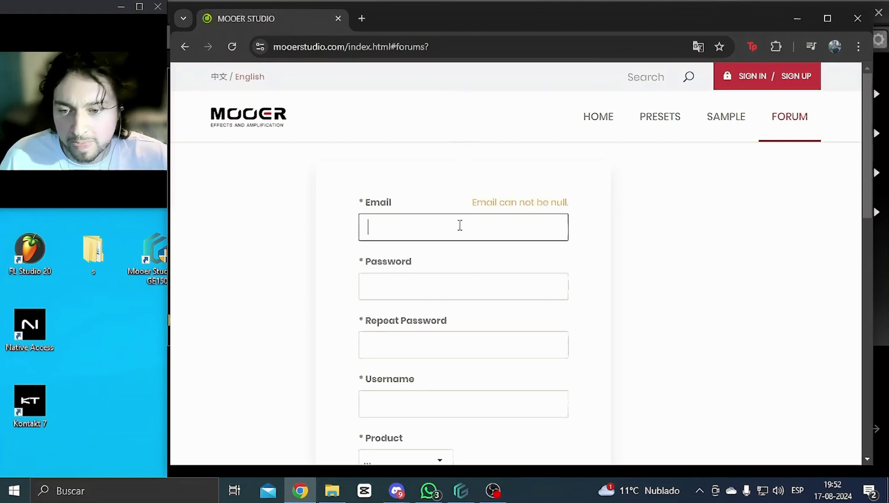
Step: In a new browser tab, search for 'email tempo'
scroll(457, 247, down, 4)
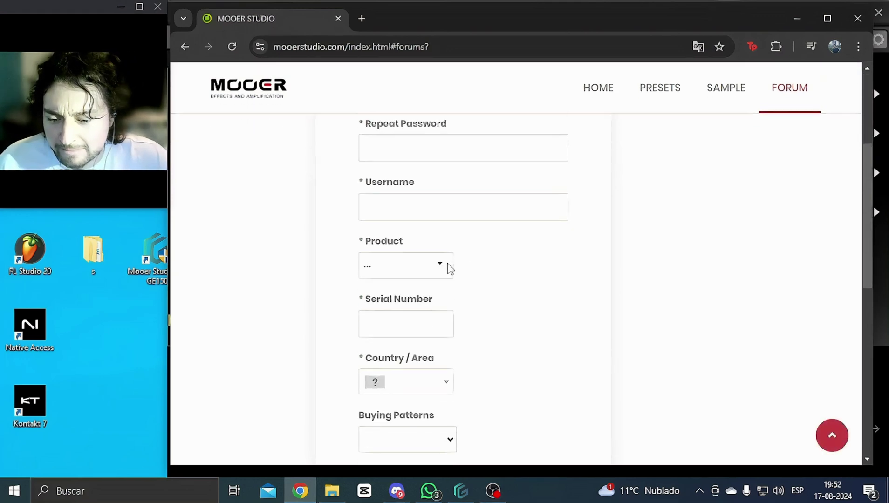
drag(386, 28, 409, 93)
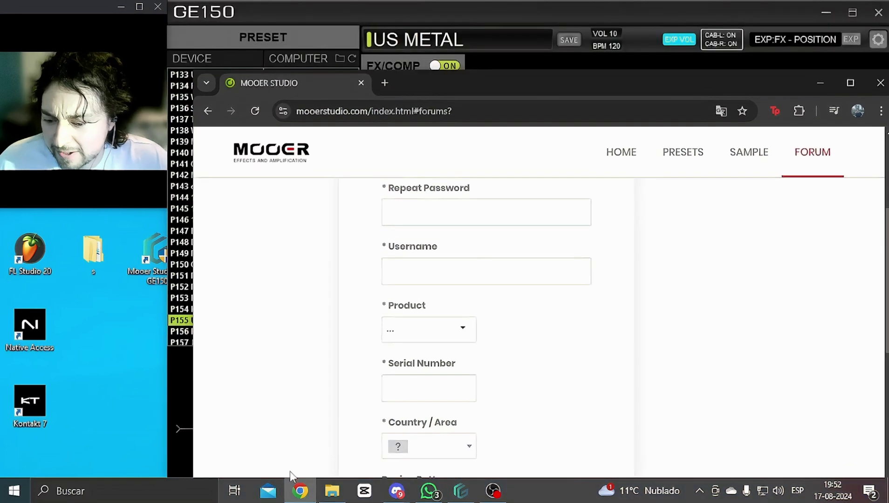
click(299, 495)
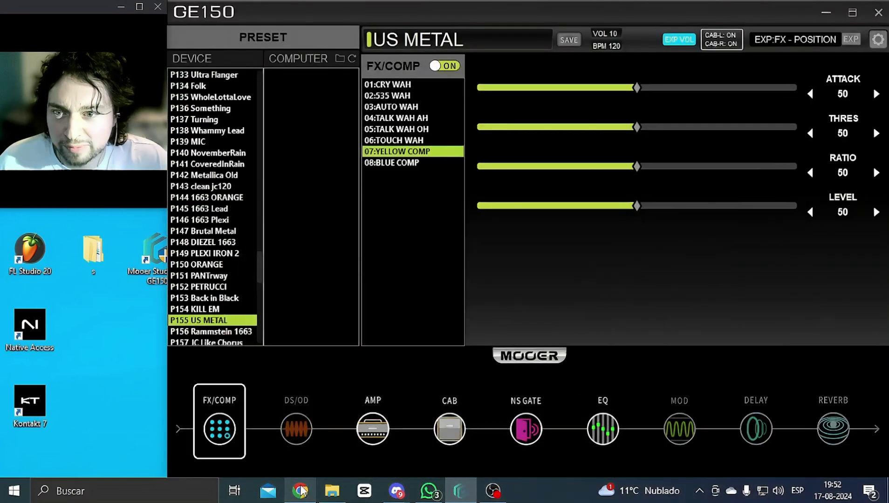
click(300, 493)
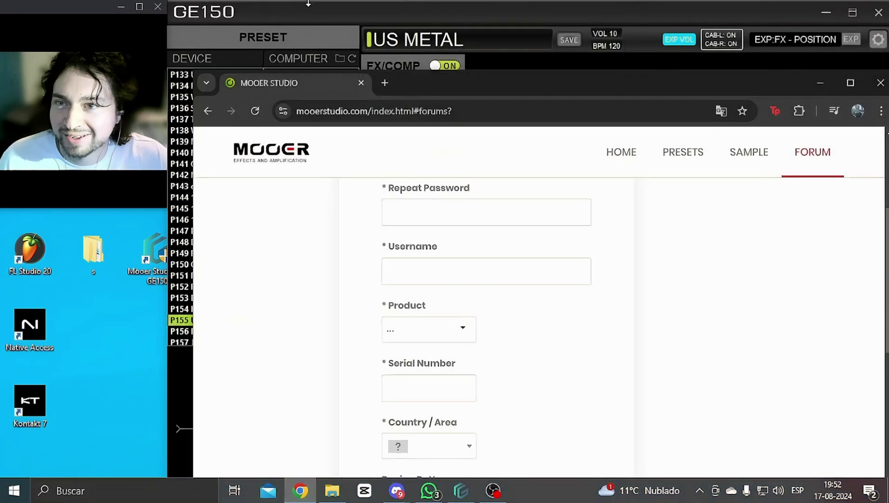
click(384, 83)
click(425, 112)
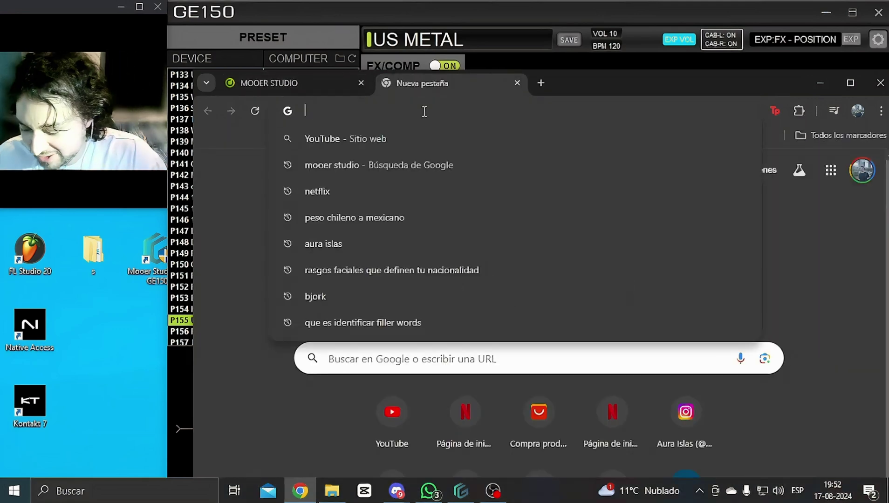
text(email)
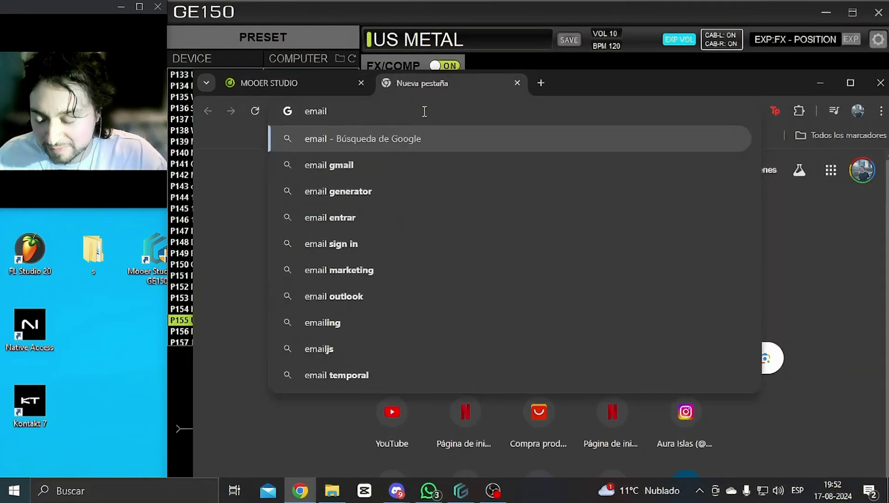
text( tempo)
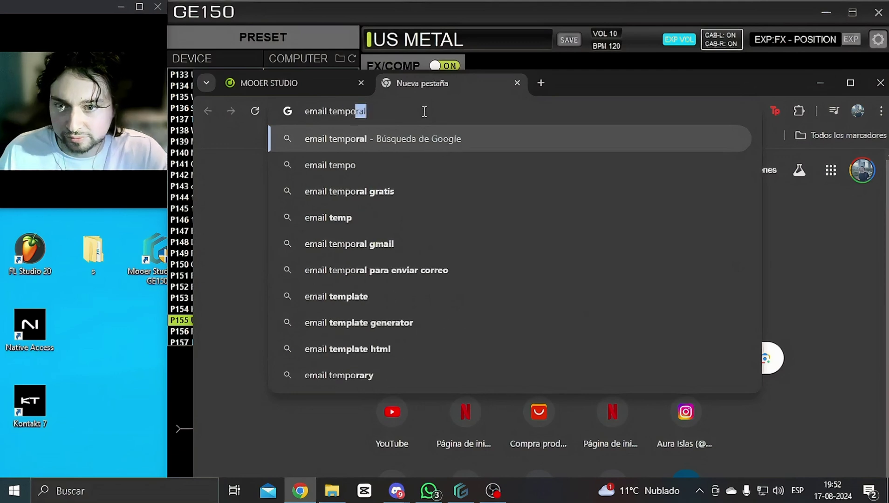
Step: Open temp-mail.org from the search results and copy its generated disposable address
key(Return)
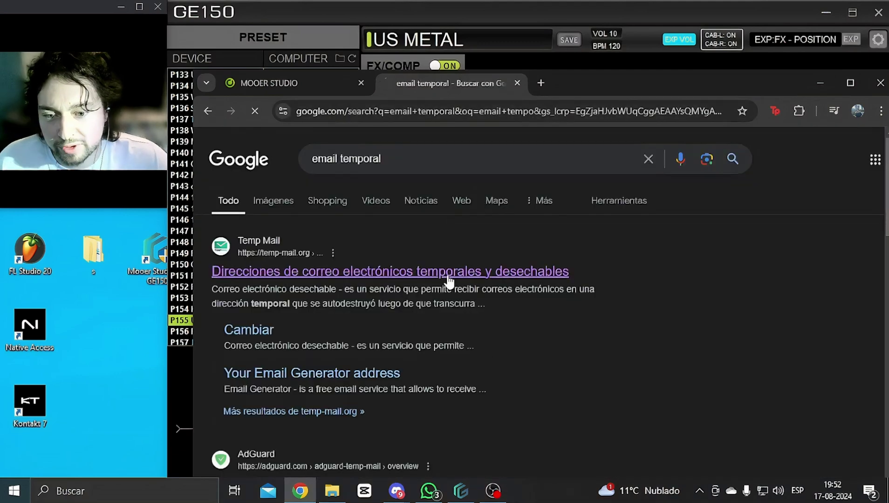
click(410, 273)
drag(590, 92, 570, 46)
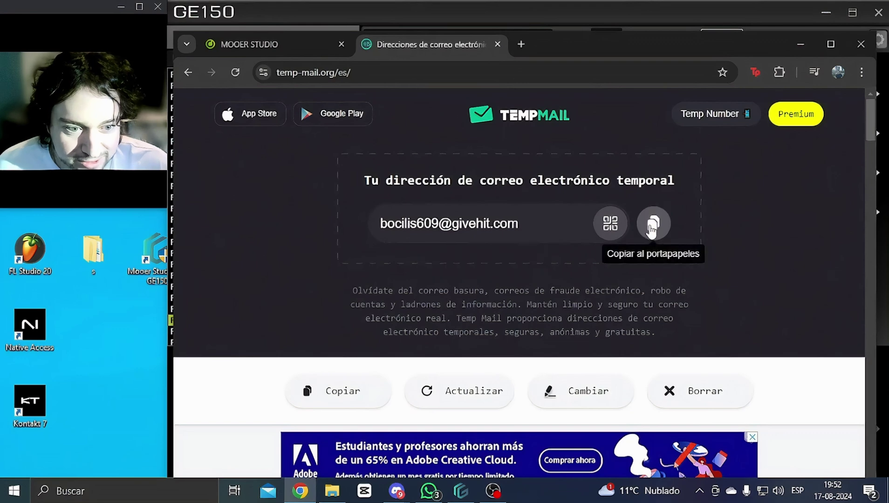
click(640, 239)
Step: Return to the MOOER STUDIO sign-up form and paste the temporary address into Email
click(797, 47)
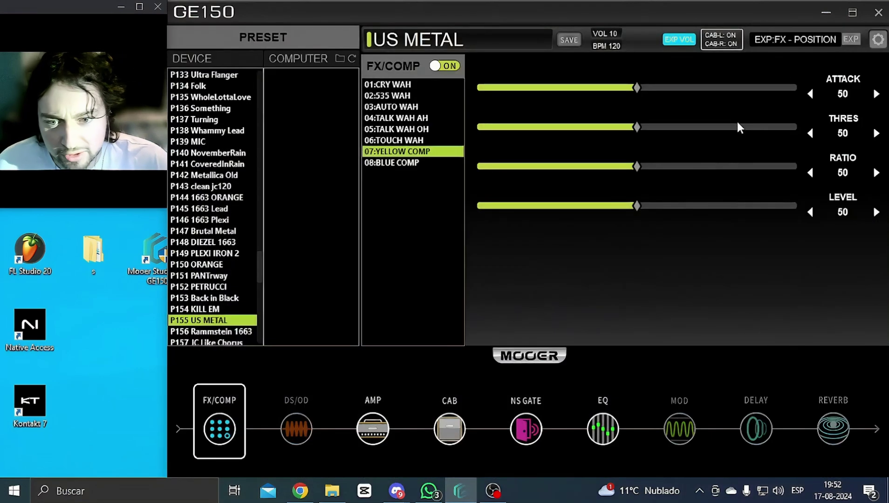
click(825, 13)
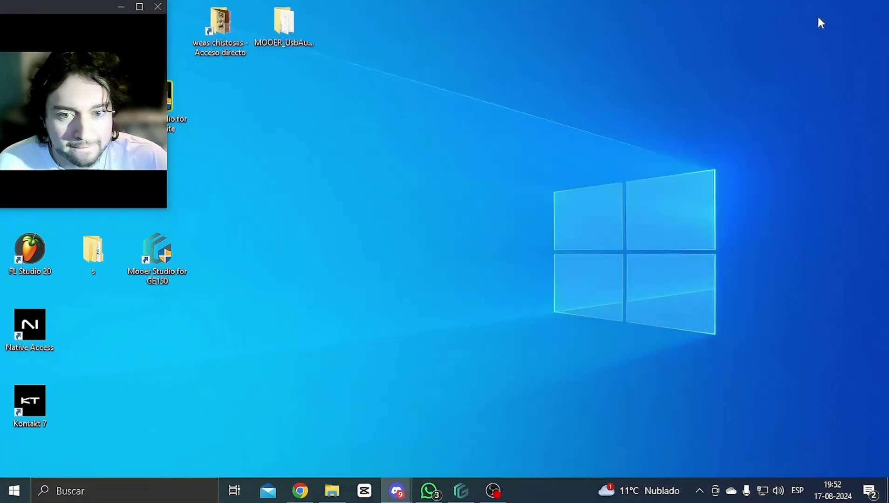
click(300, 490)
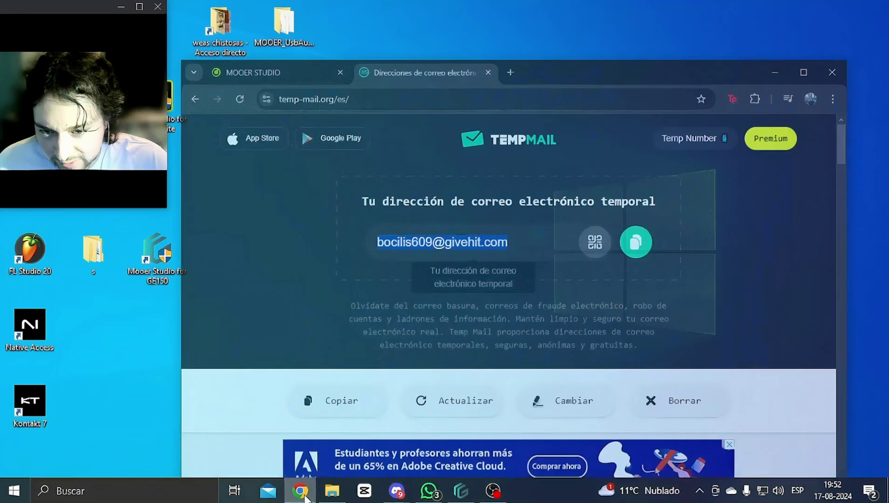
click(296, 43)
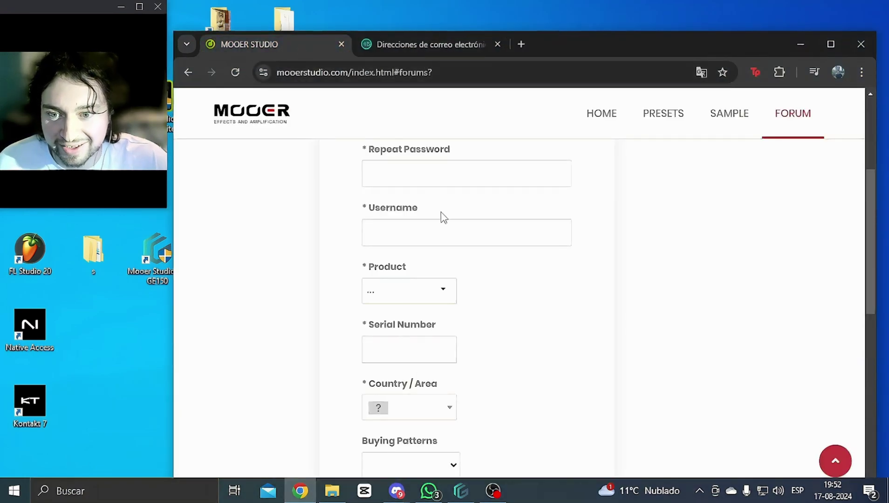
scroll(434, 242, up, 3)
scroll(422, 219, up, 1)
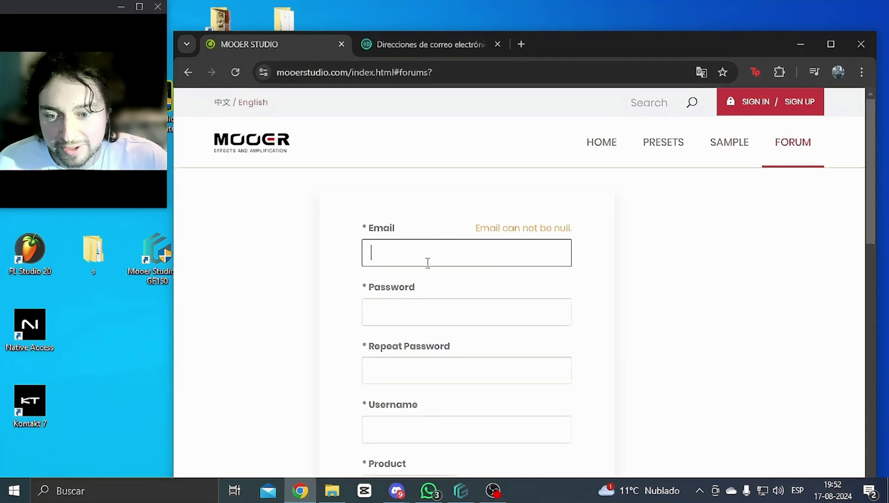
right_click(427, 260)
click(480, 171)
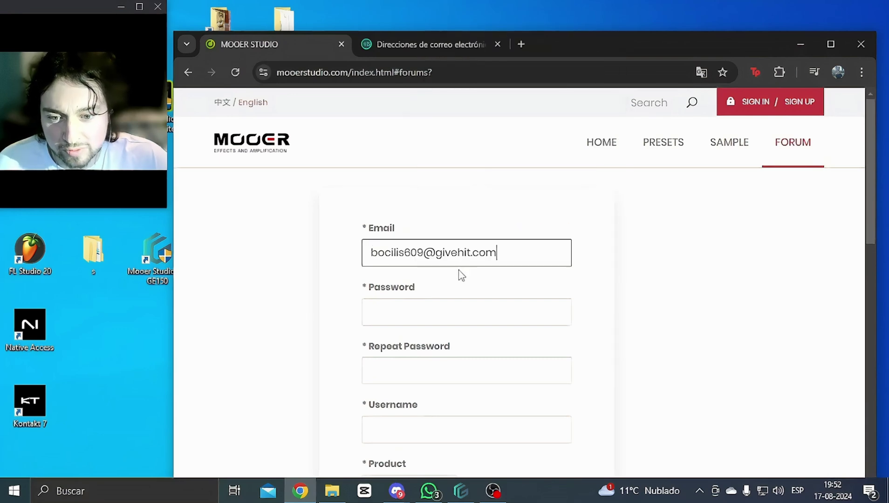
Step: Fill in the account password in both Password and Repeat Password fields
click(423, 254)
key(shift+Home)
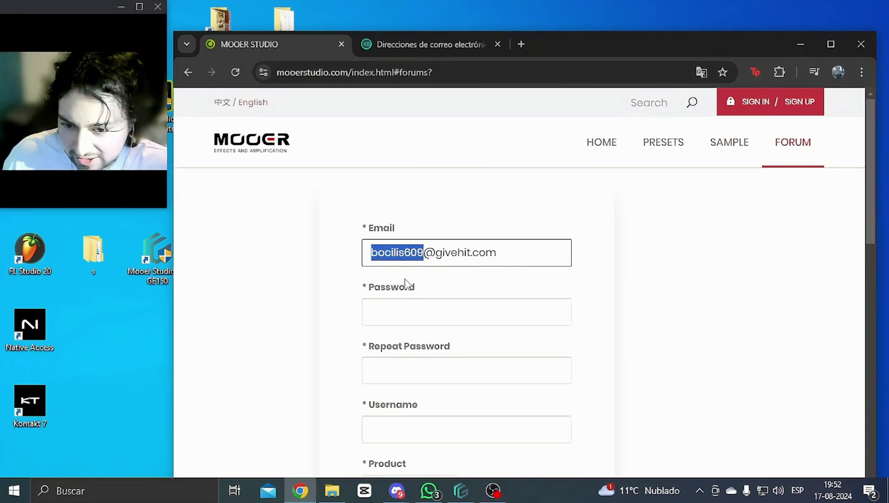
click(420, 314)
key(ctrl+v)
click(403, 369)
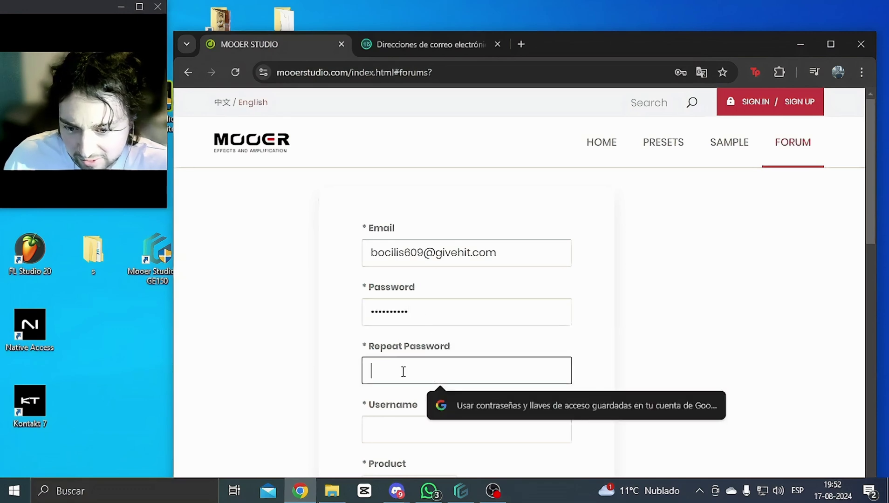
key(ctrl+v)
Step: Use the name part of the email address as the Username
scroll(590, 287, down, 3)
click(419, 303)
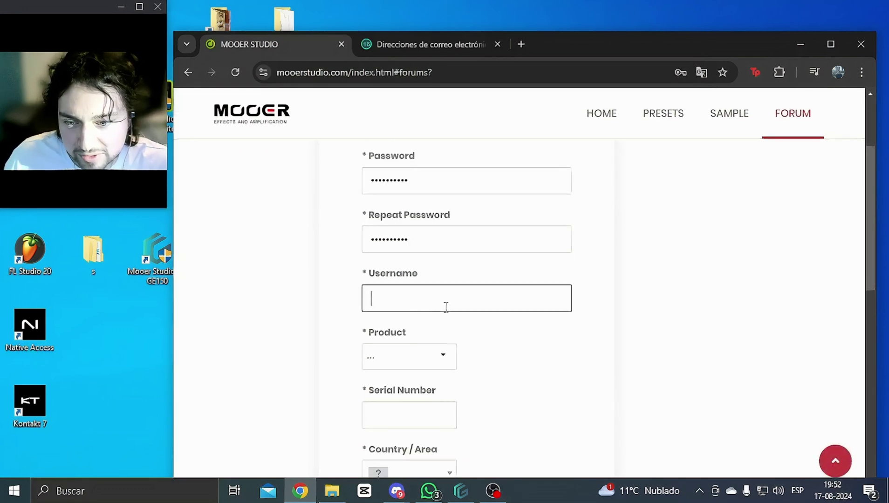
scroll(459, 289, up, 2)
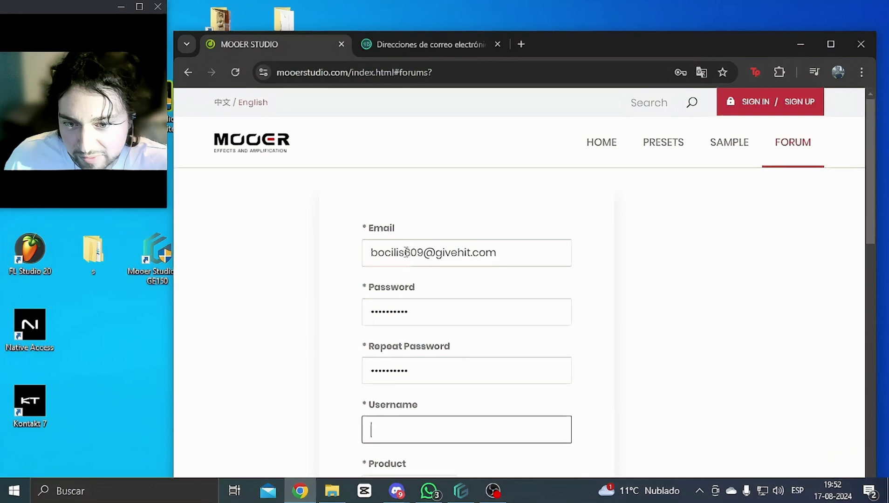
drag(403, 252, 353, 259)
scroll(436, 279, down, 1)
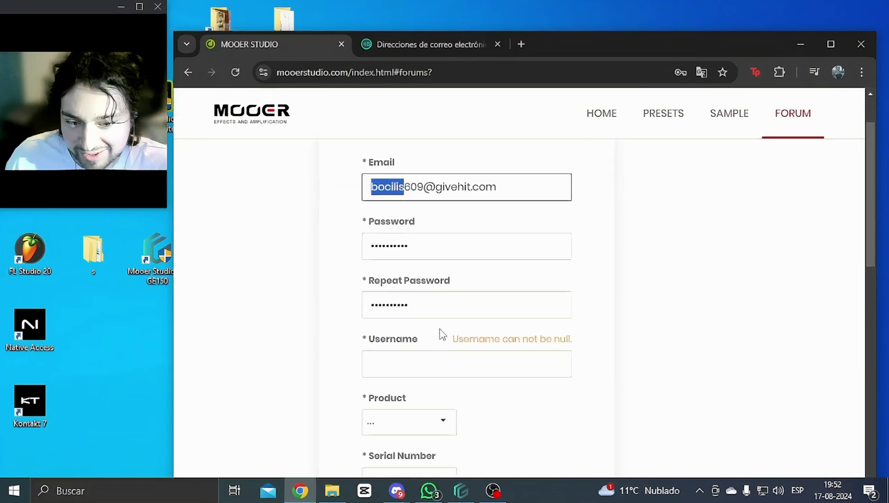
click(447, 362)
key(ctrl+v)
Step: Choose GE150 as the Product and focus the Serial Number field
scroll(457, 368, down, 1)
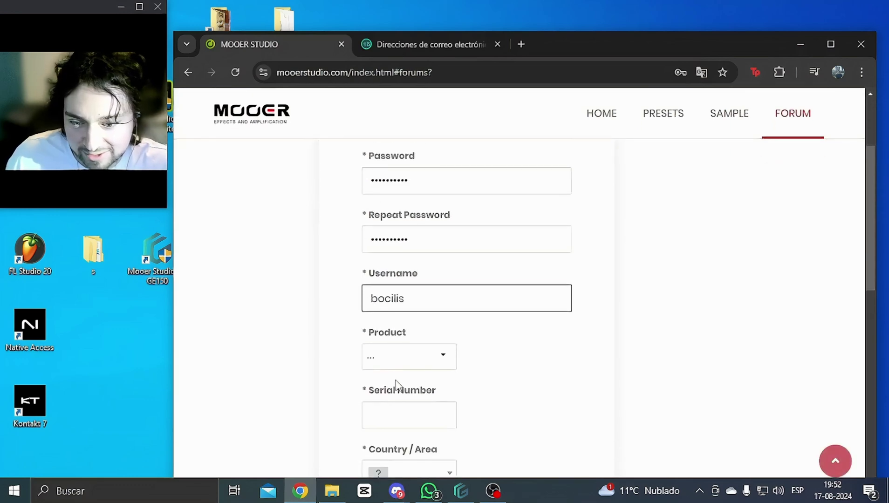
click(449, 358)
scroll(487, 349, down, 3)
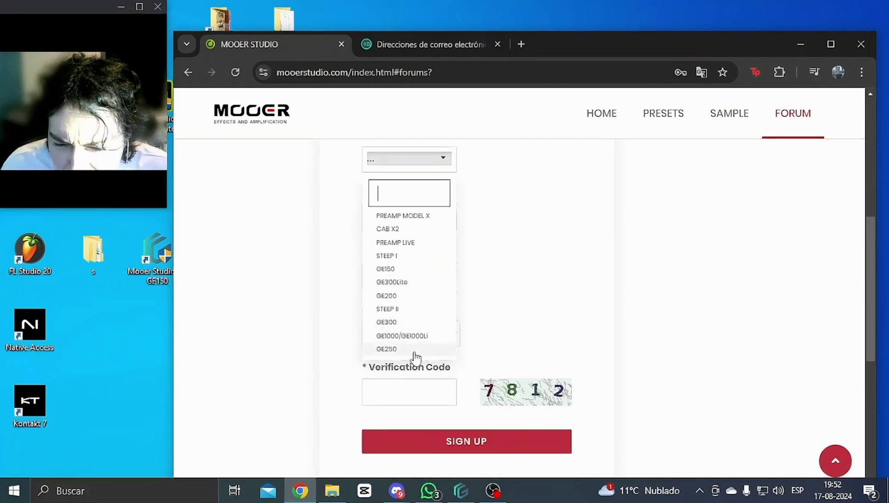
click(413, 269)
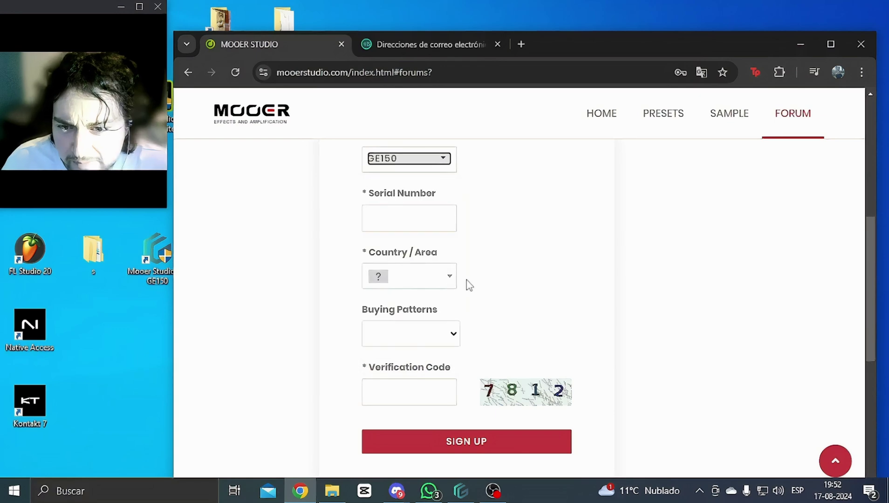
scroll(443, 289, up, 3)
click(424, 353)
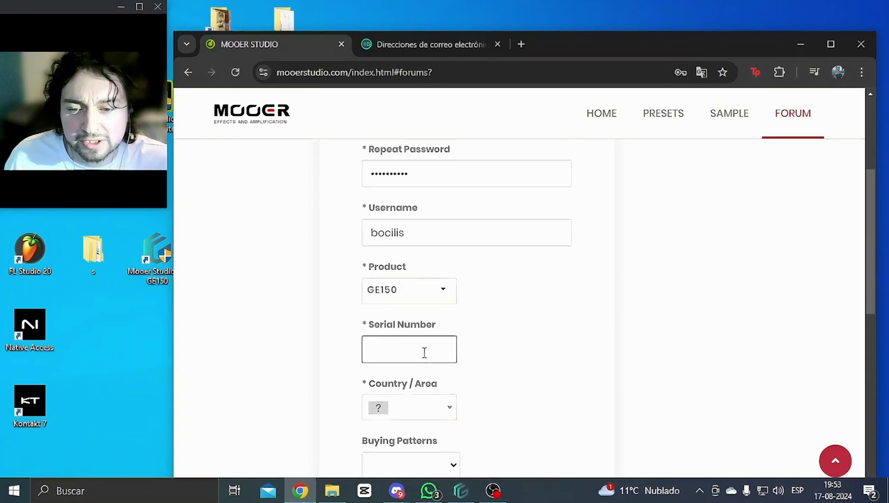
scroll(425, 353, up, 5)
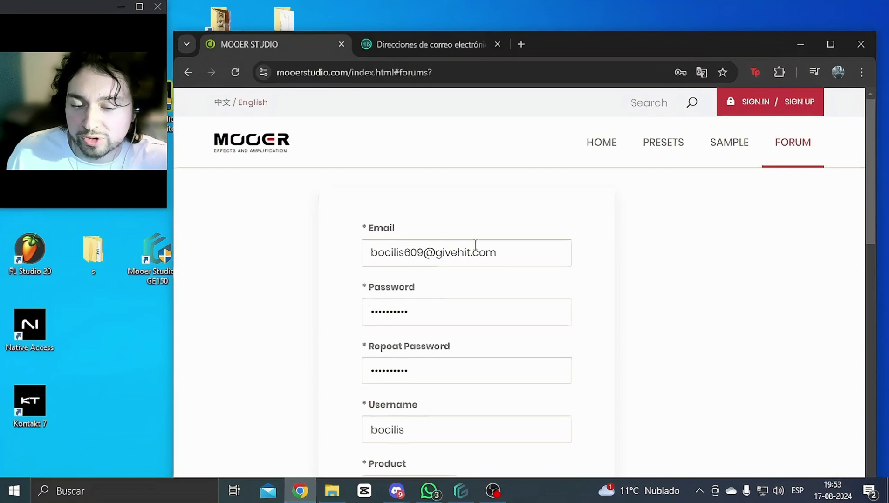
Step: Replace the Email with a different Outlook address and type a new password
triple_click(517, 252)
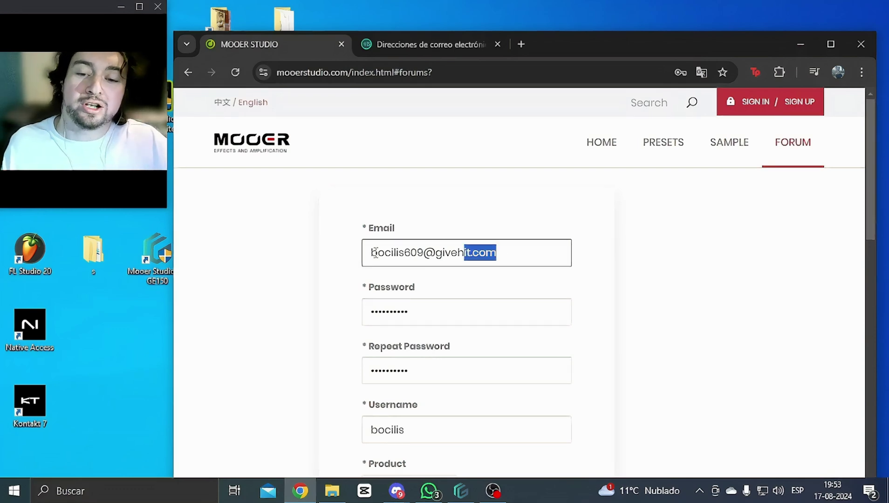
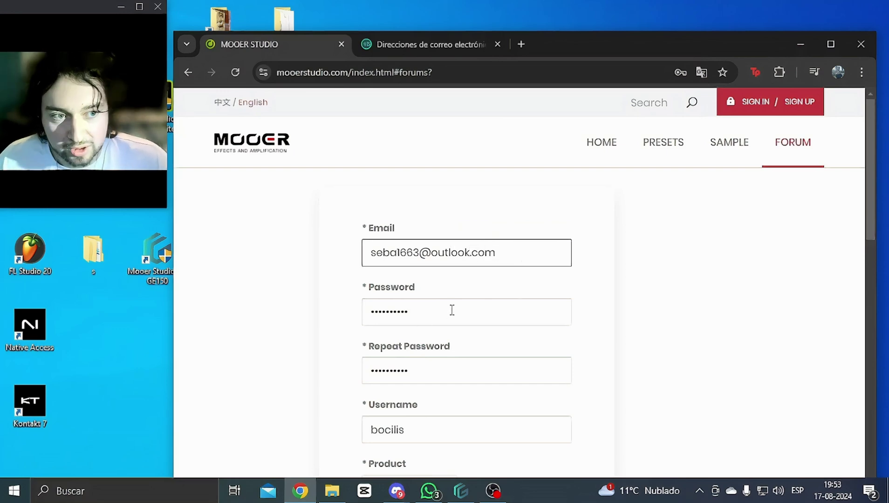
drag(454, 309, 394, 308)
key(BackSpace)
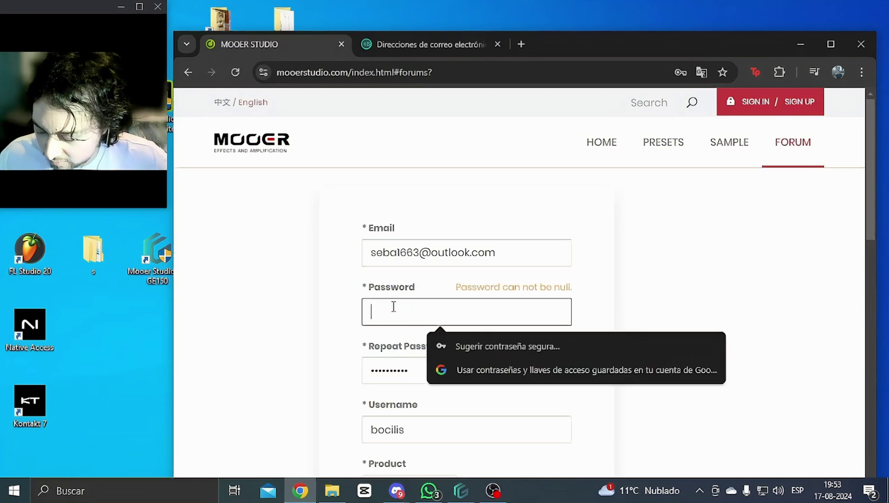
text(****)
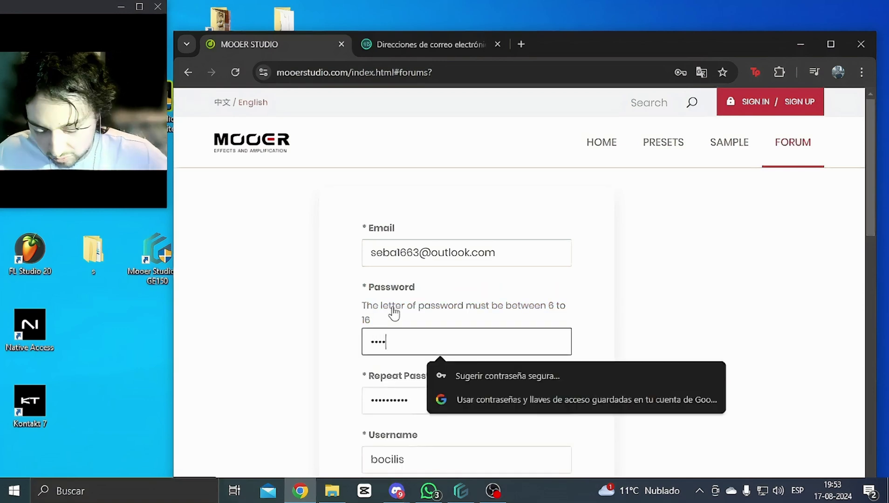
text(****)
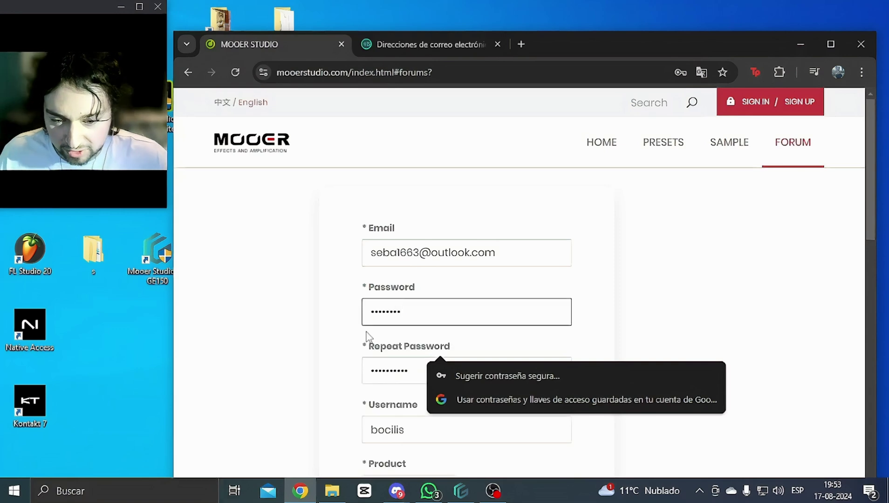
Step: Re-enter the new password in Repeat Password and select the Username text
click(417, 368)
drag(417, 367, 353, 377)
text(*)
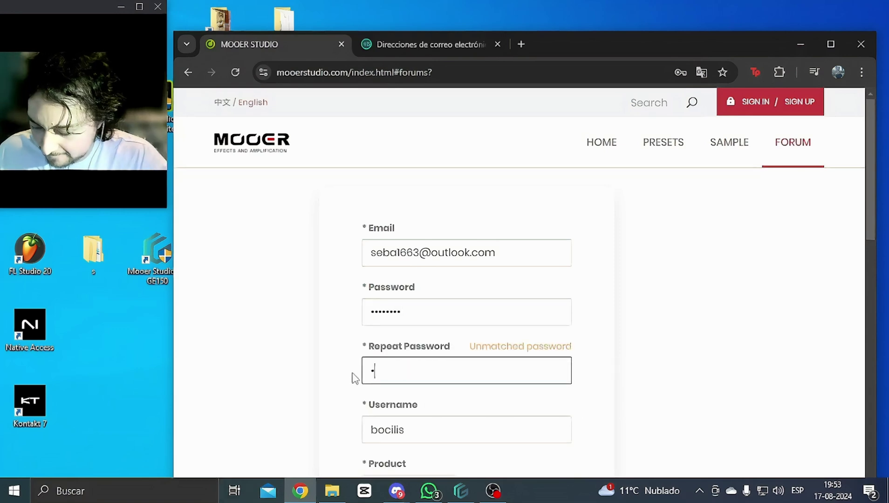
text(*******)
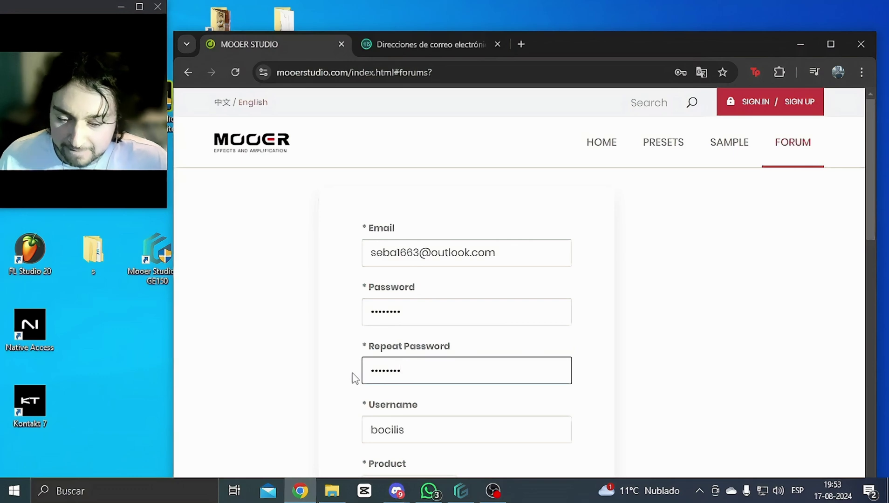
scroll(354, 377, down, 3)
drag(427, 298, 248, 319)
Step: Type a new username and enter the pedal's serial number from its back label
text(16)
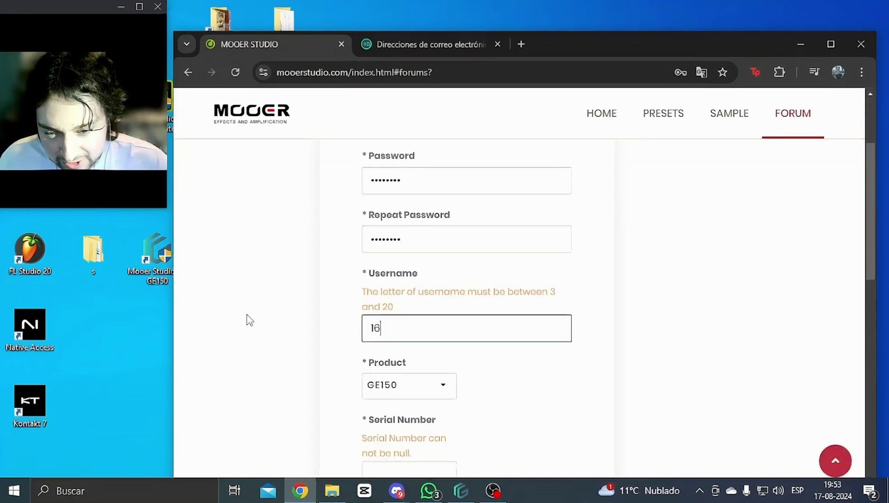
text(63)
scroll(306, 378, down, 3)
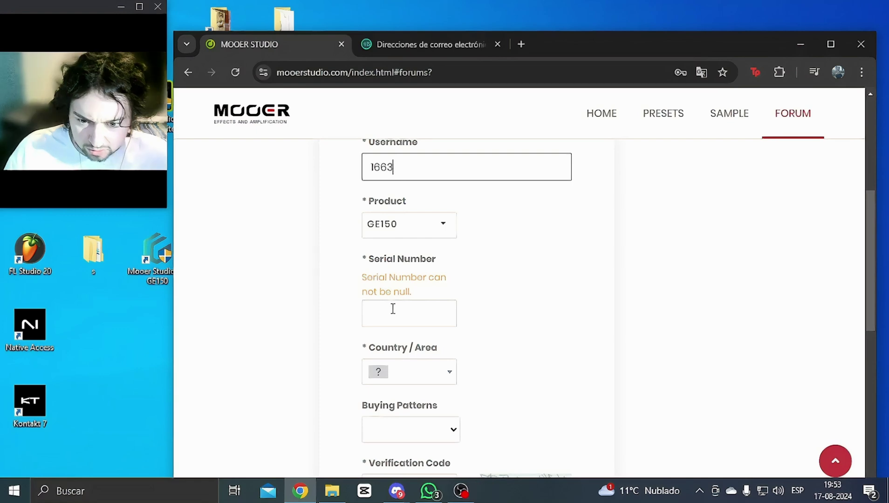
click(393, 309)
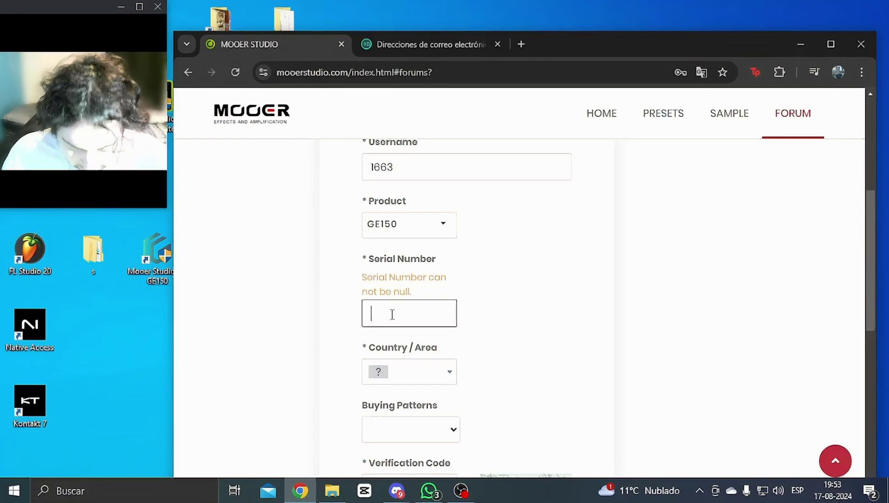
text(18)
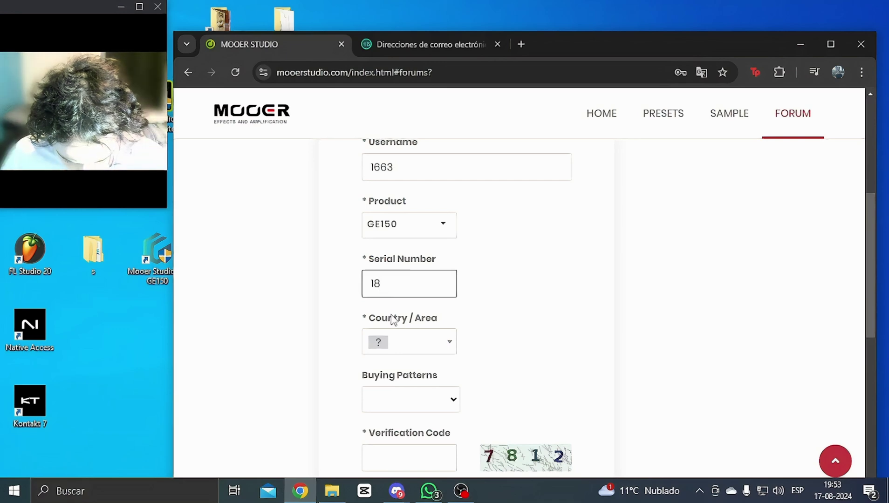
text(68183)
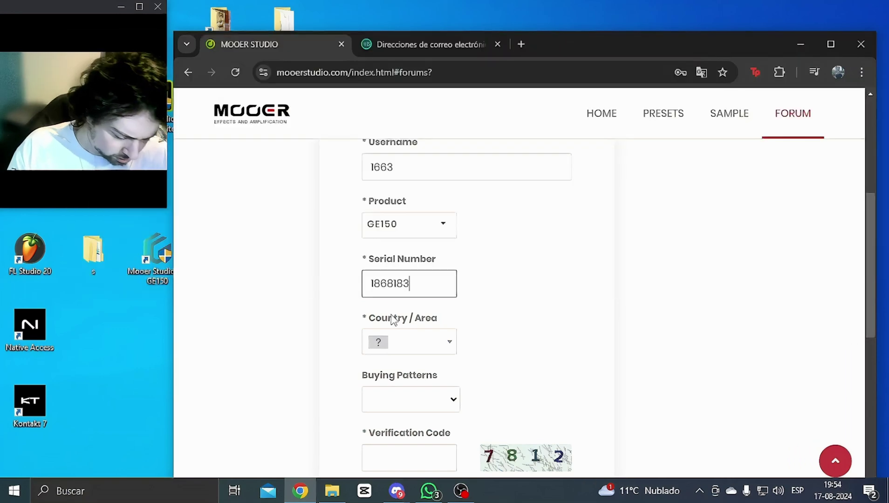
Step: Set Country/Area to Chile
click(410, 342)
drag(451, 328, 458, 356)
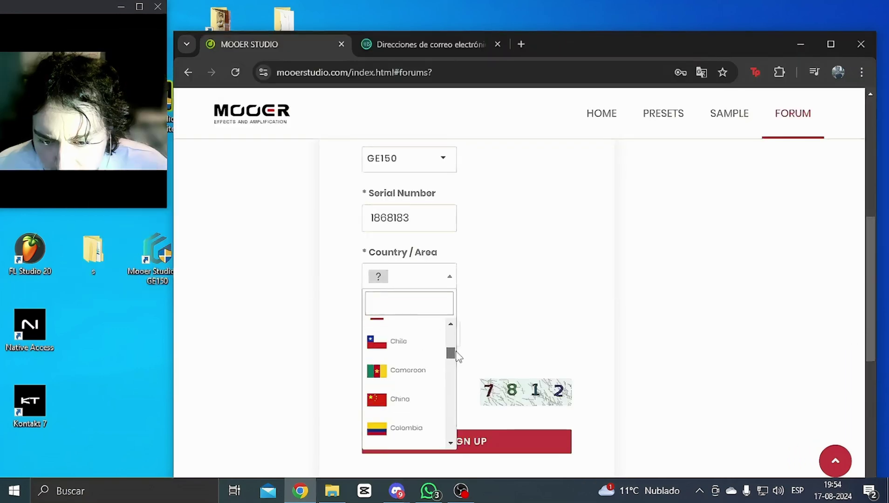
click(399, 342)
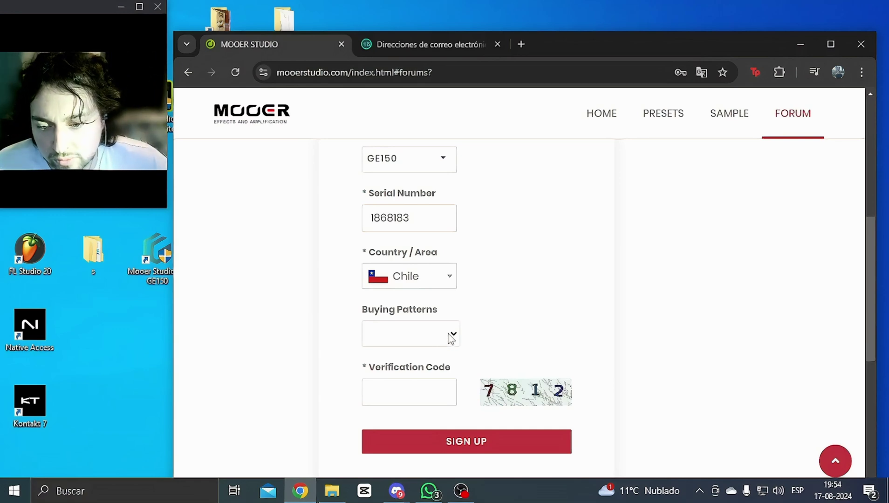
Step: Choose Physical Store as the buying pattern and enter the displayed verification code
click(455, 339)
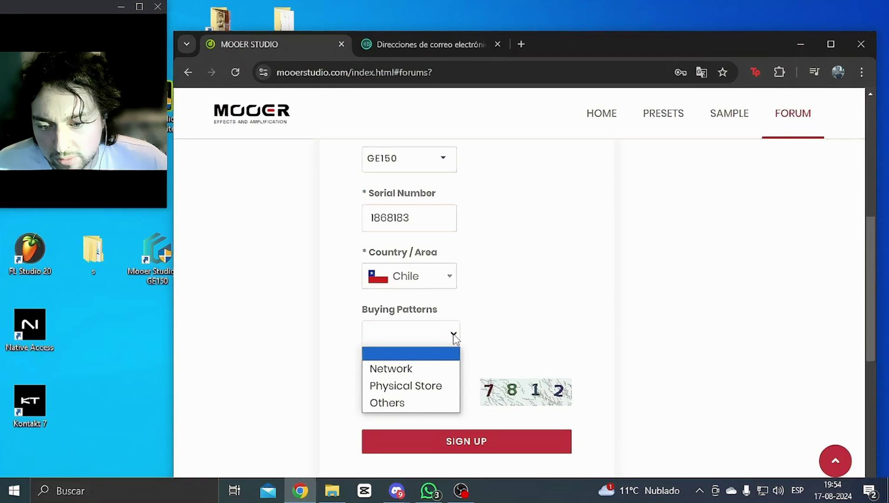
click(441, 387)
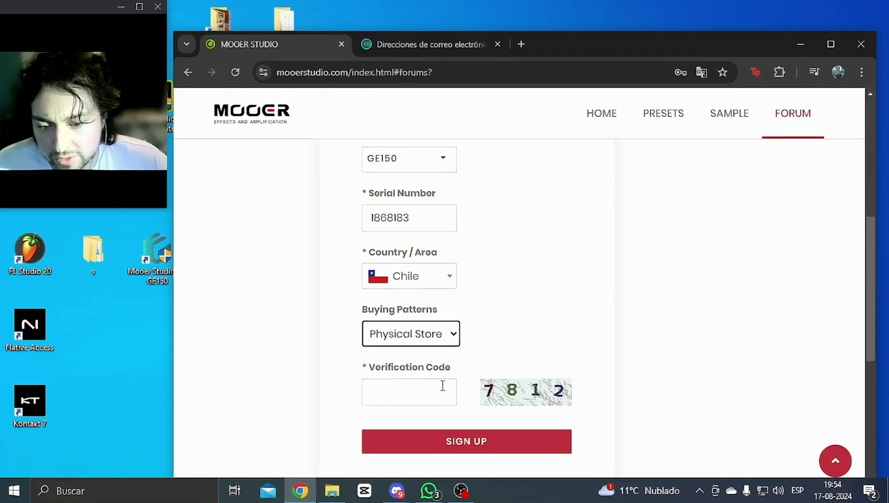
click(458, 338)
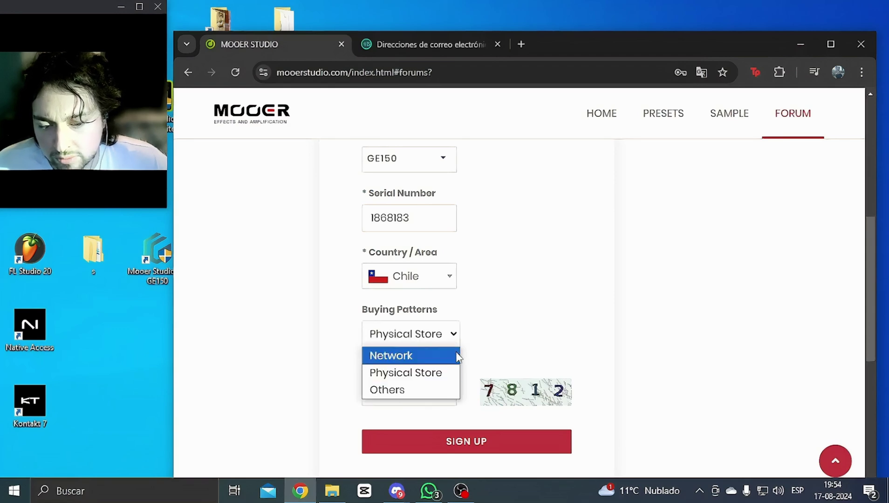
click(458, 375)
scroll(445, 373, down, 1)
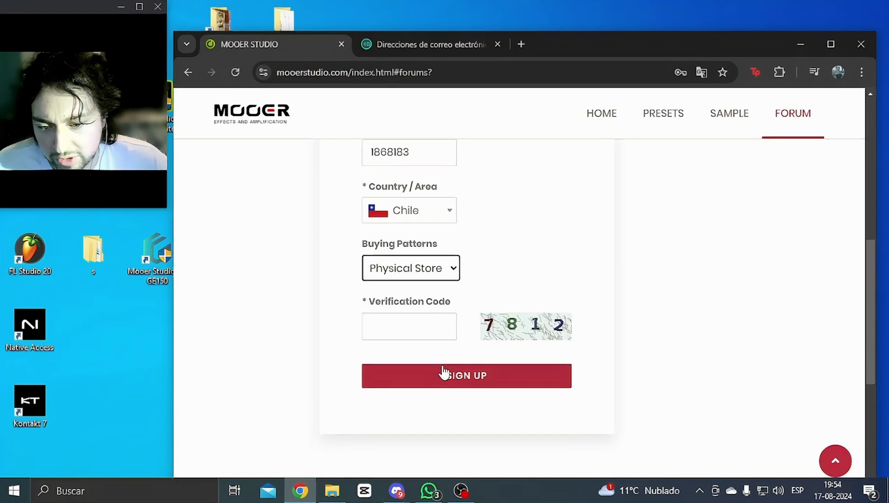
click(430, 328)
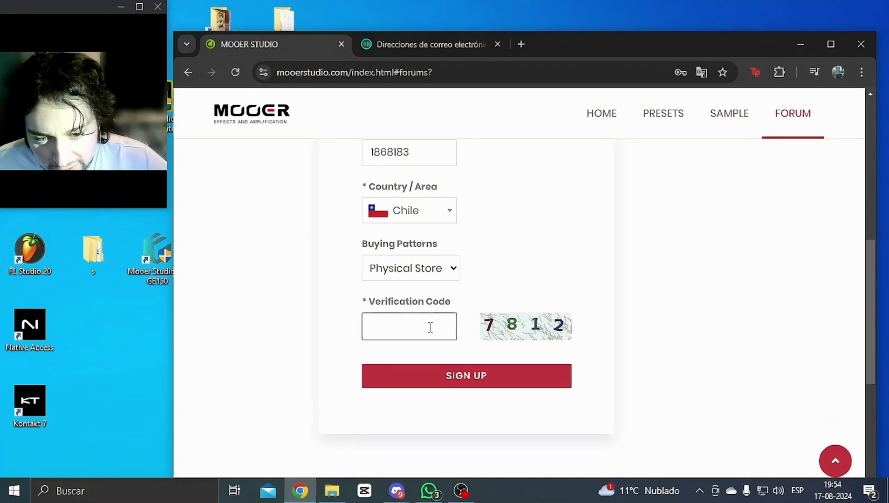
text(7812)
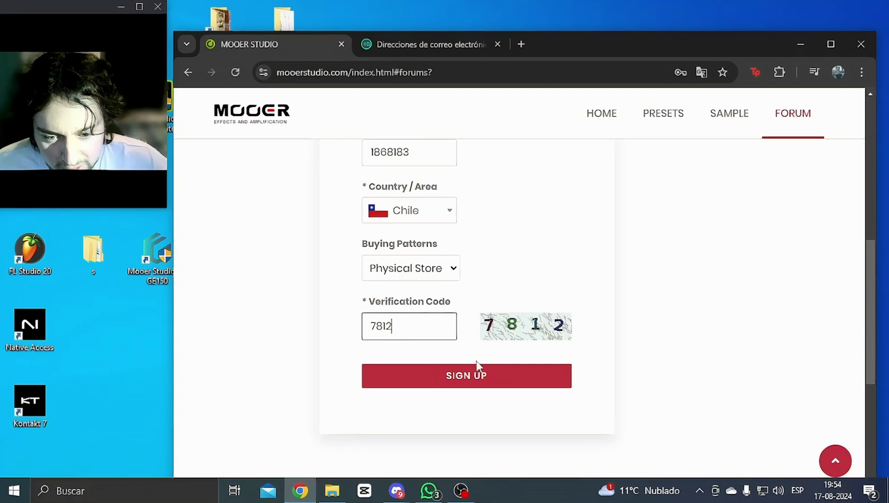
Step: Submit the completed sign-up form and close the registration-complete message
click(502, 386)
scroll(575, 315, up, 1)
scroll(573, 316, up, 2)
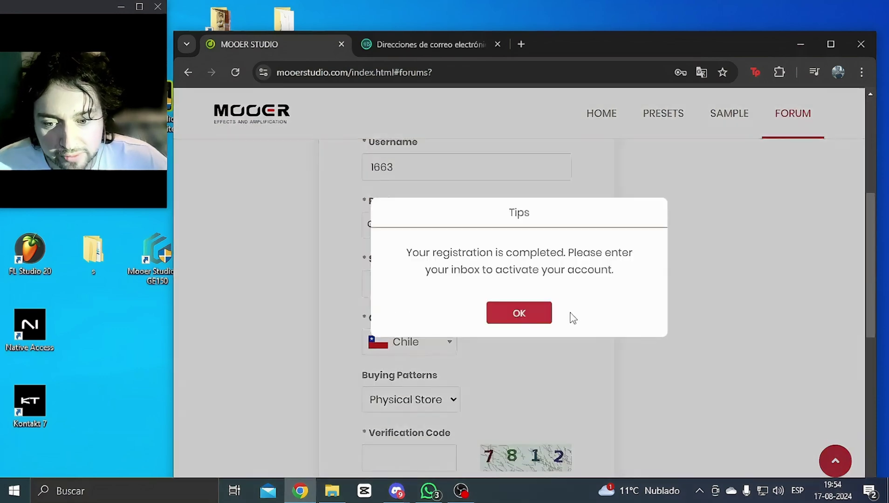
click(542, 327)
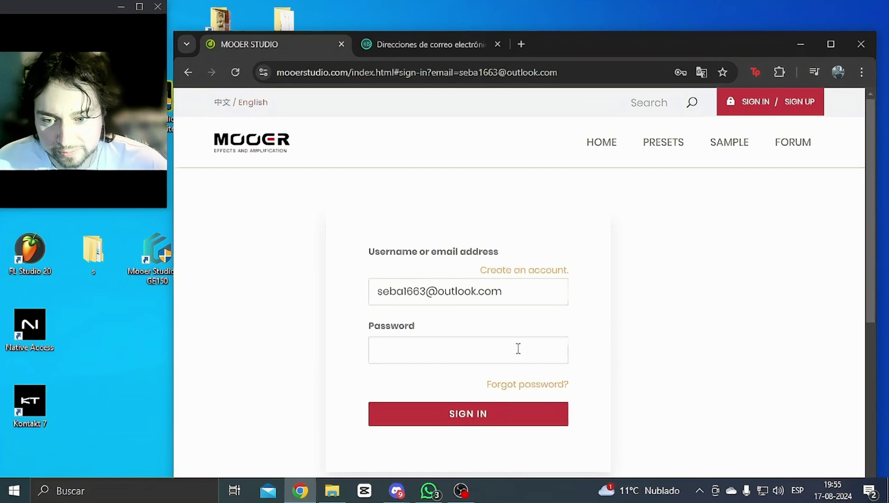
Step: Sign in with the new account's password, save the login, and dismiss Google's password prompt
click(518, 349)
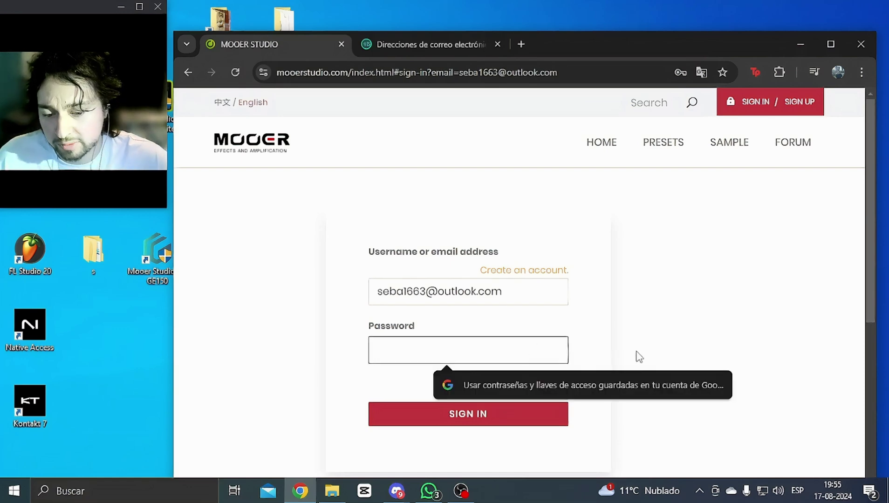
text(•)
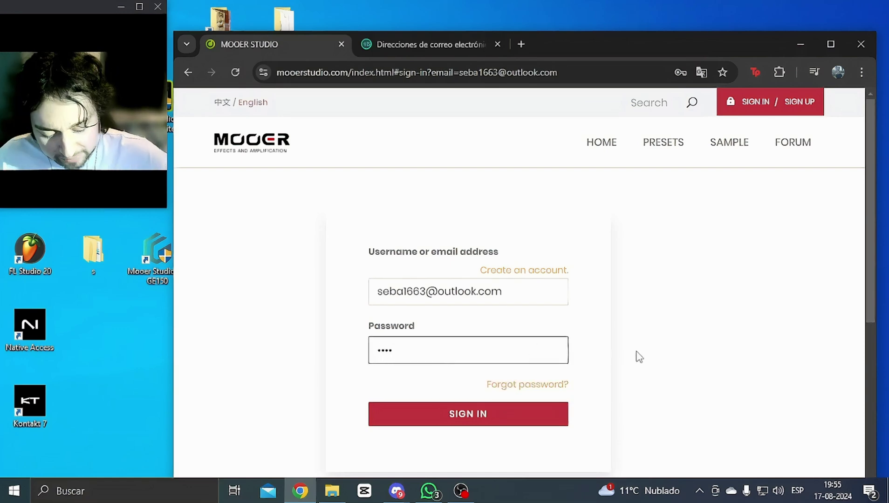
click(512, 426)
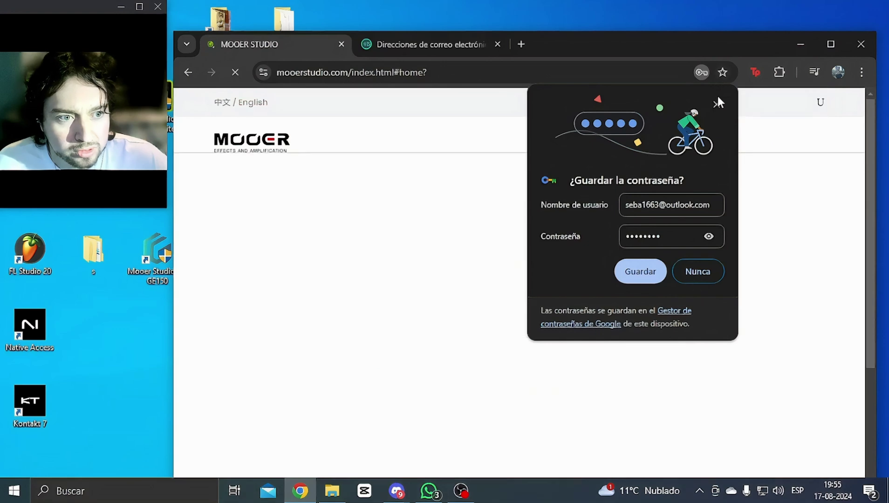
click(641, 272)
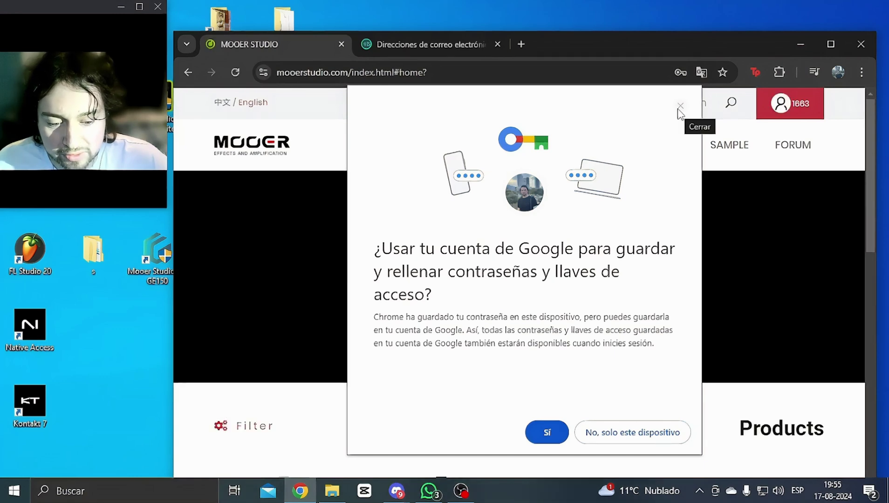
click(680, 107)
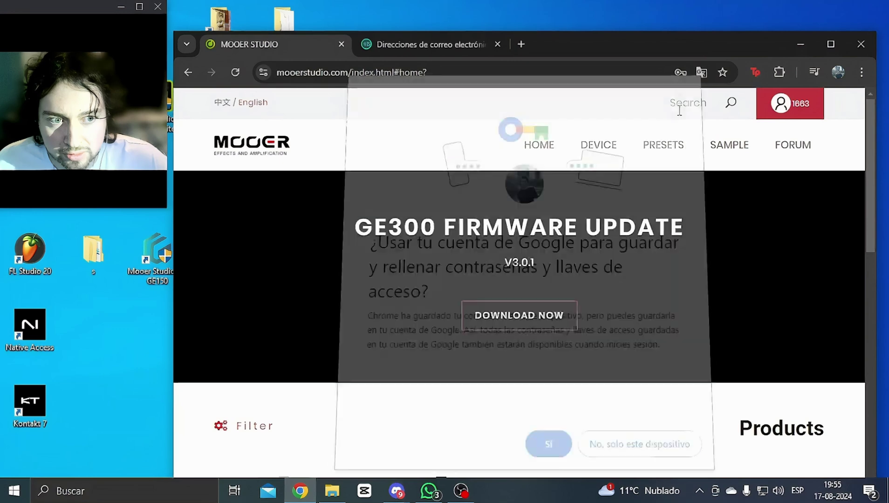
scroll(597, 261, down, 2)
scroll(604, 283, up, 2)
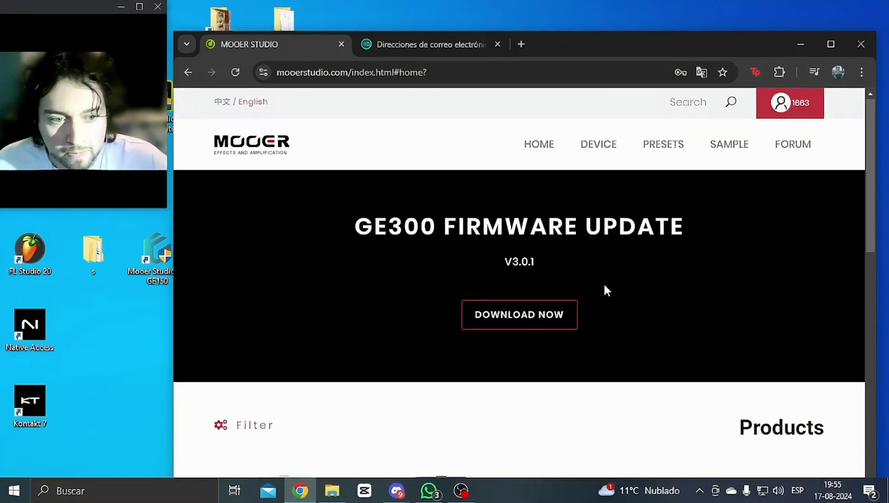
Step: Open the PRESETS section and filter the Product list to GE150
click(671, 149)
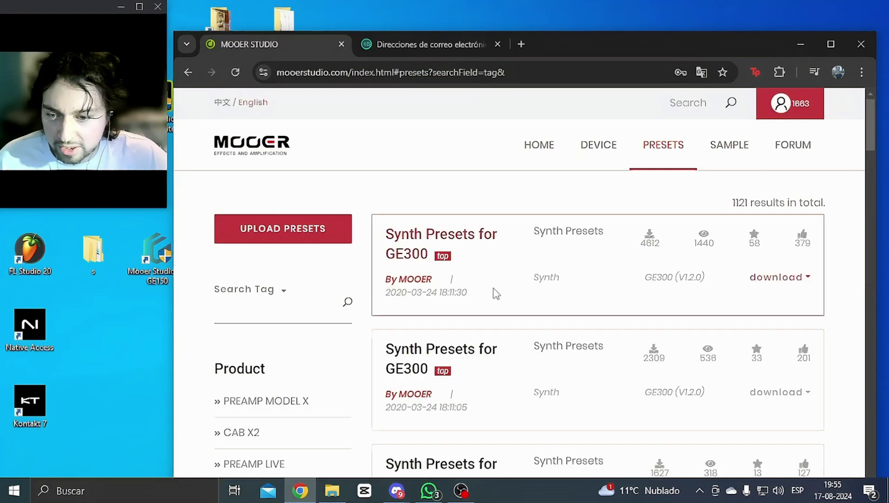
scroll(492, 298, down, 2)
scroll(298, 355, down, 3)
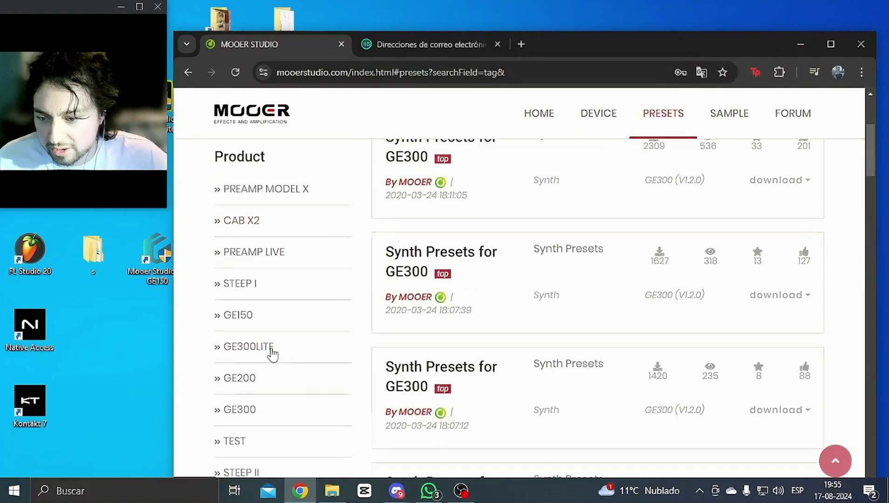
click(245, 324)
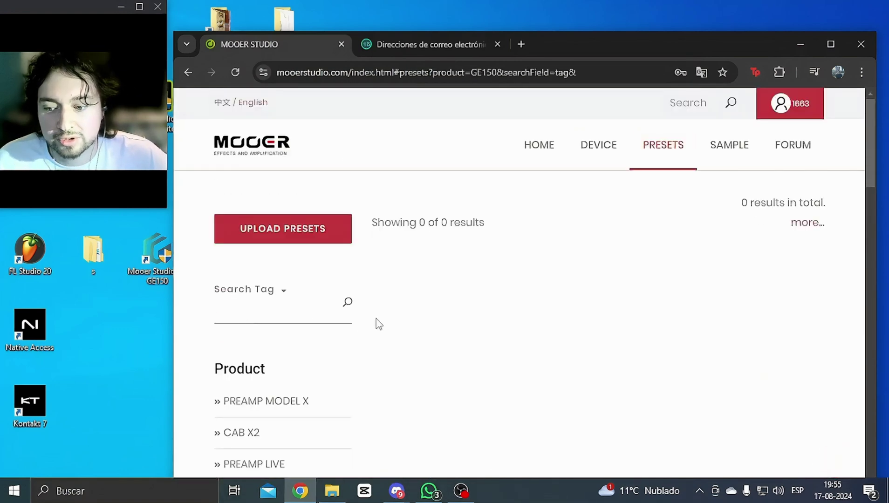
Step: Scroll the GE150 preset results down to the Eric Clapton Sound pack
scroll(377, 323, down, 2)
scroll(462, 325, up, 1)
scroll(490, 268, down, 8)
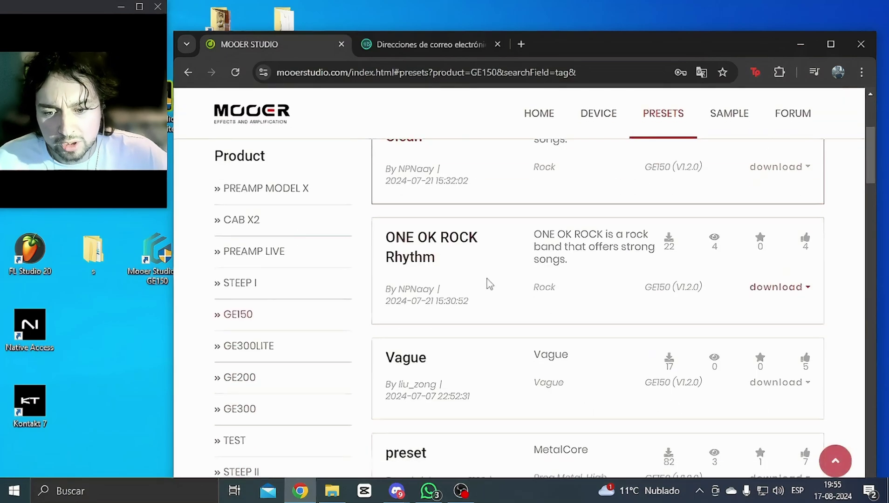
scroll(485, 300, down, 12)
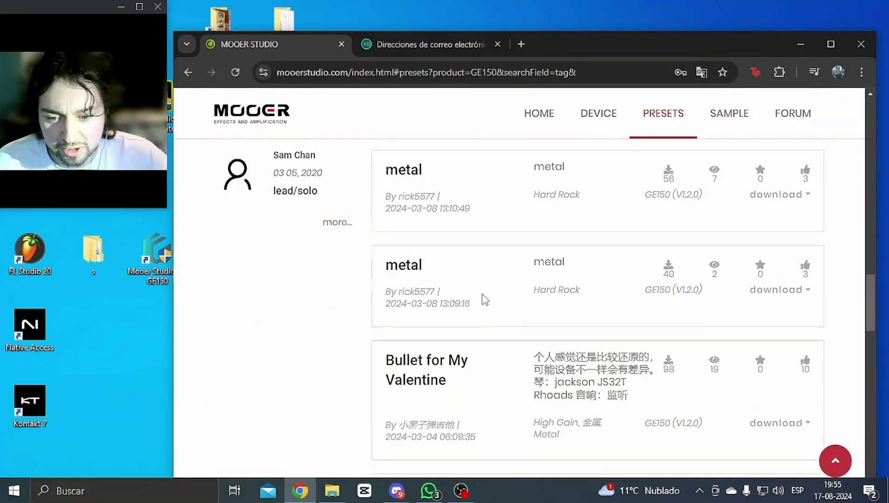
scroll(485, 301, up, 4)
scroll(484, 300, down, 15)
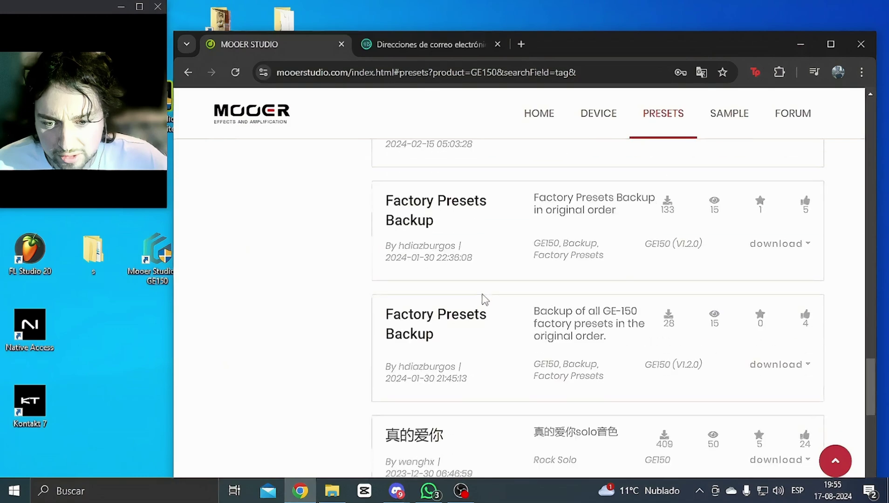
scroll(484, 301, down, 8)
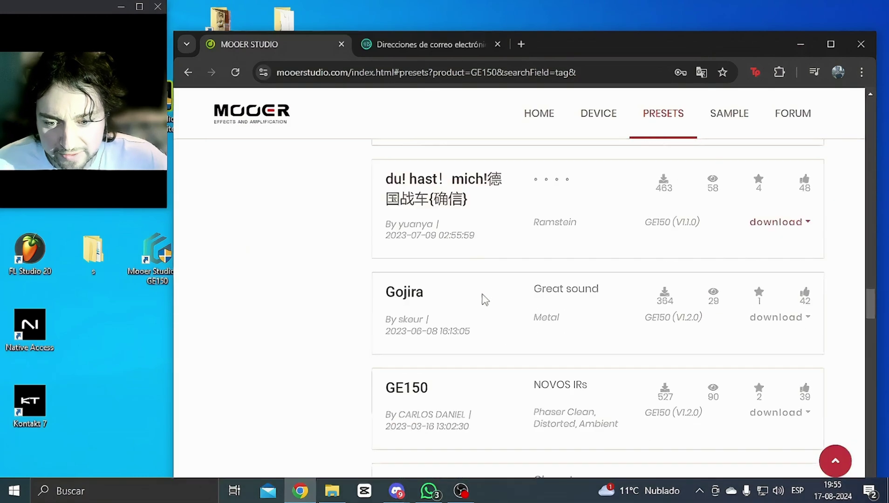
scroll(485, 300, down, 10)
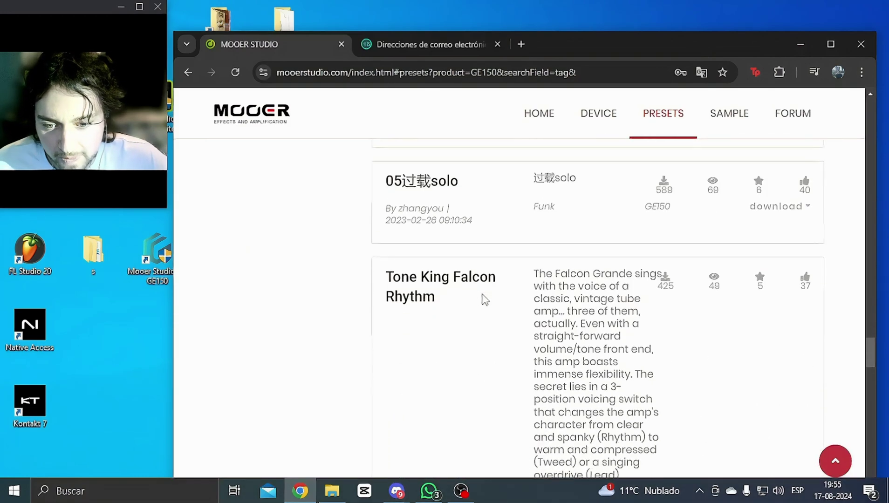
scroll(485, 301, down, 10)
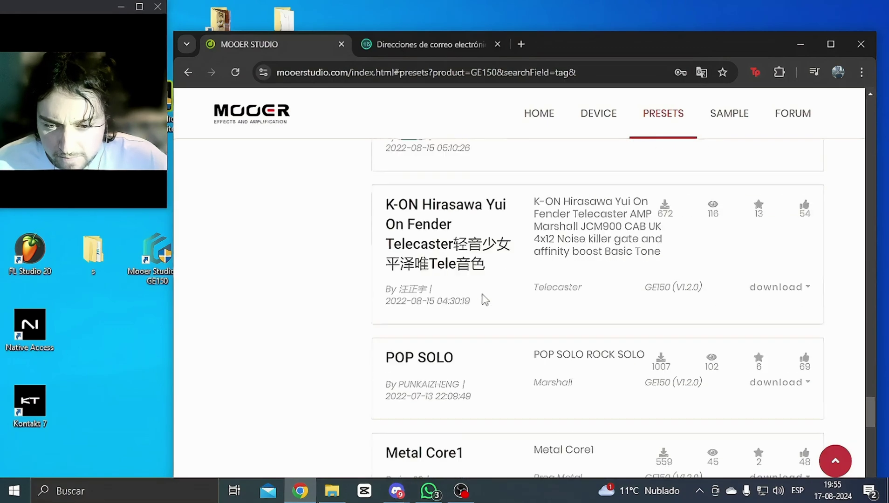
scroll(485, 300, up, 3)
scroll(484, 302, down, 10)
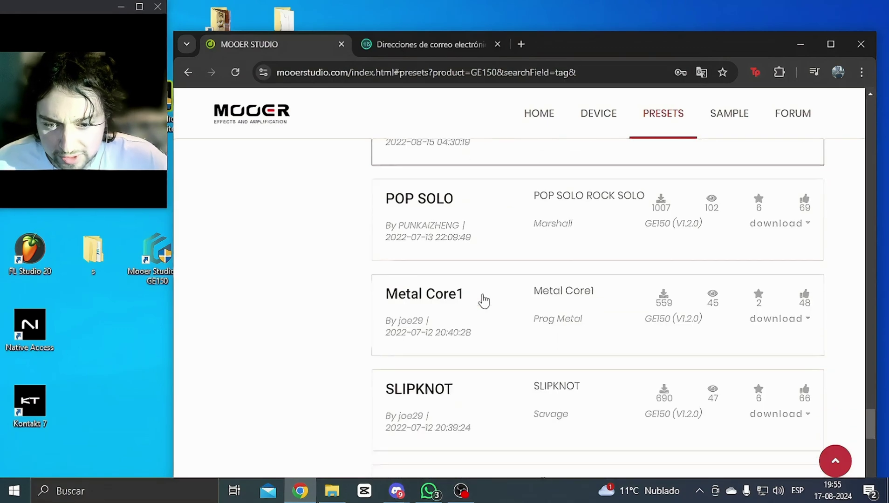
scroll(483, 301, down, 5)
scroll(484, 301, up, 8)
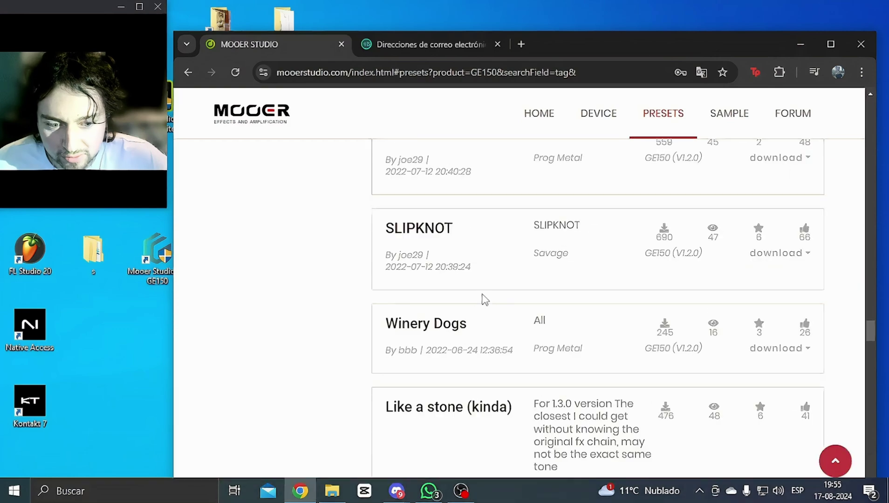
scroll(484, 303, down, 10)
scroll(513, 317, down, 4)
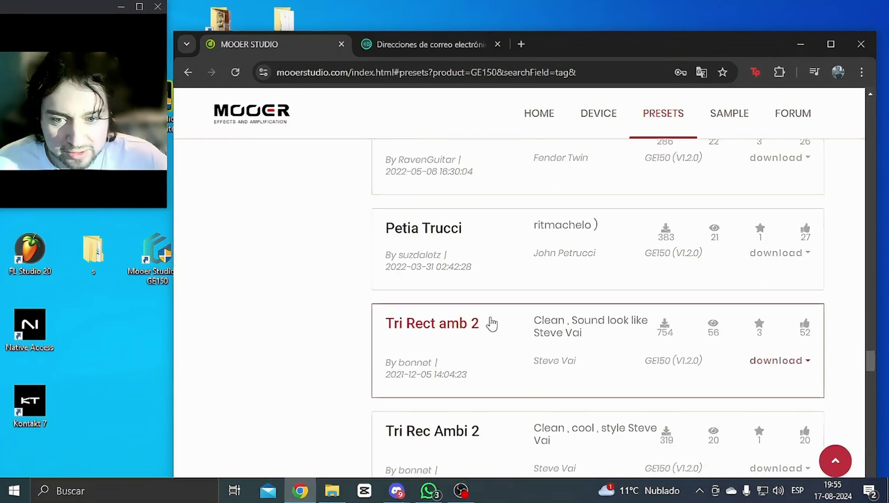
scroll(478, 315, up, 9)
scroll(478, 316, up, 10)
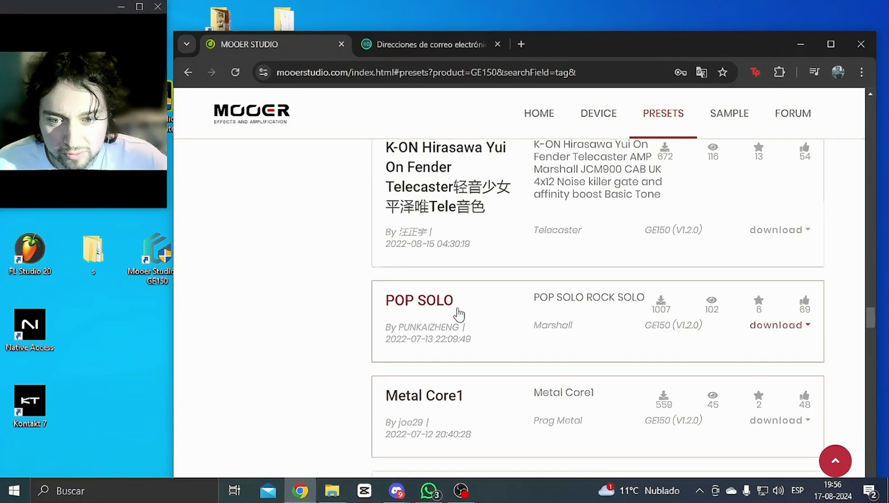
scroll(456, 315, up, 7)
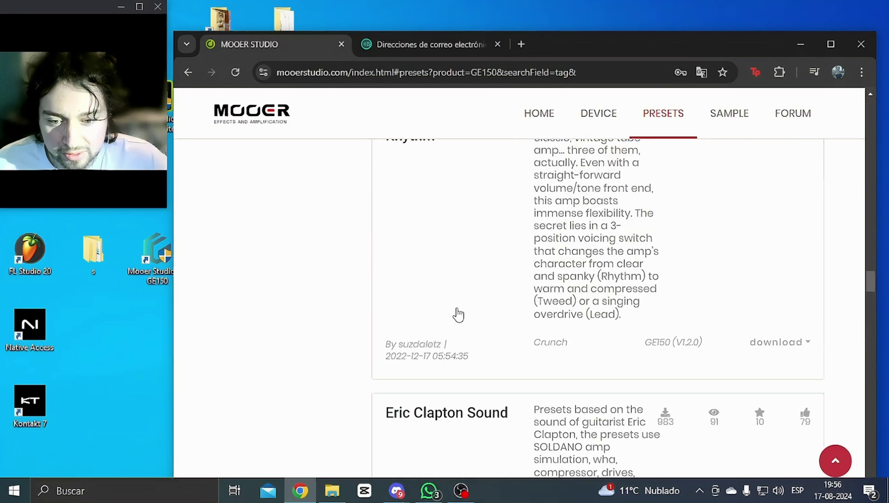
scroll(459, 321, down, 4)
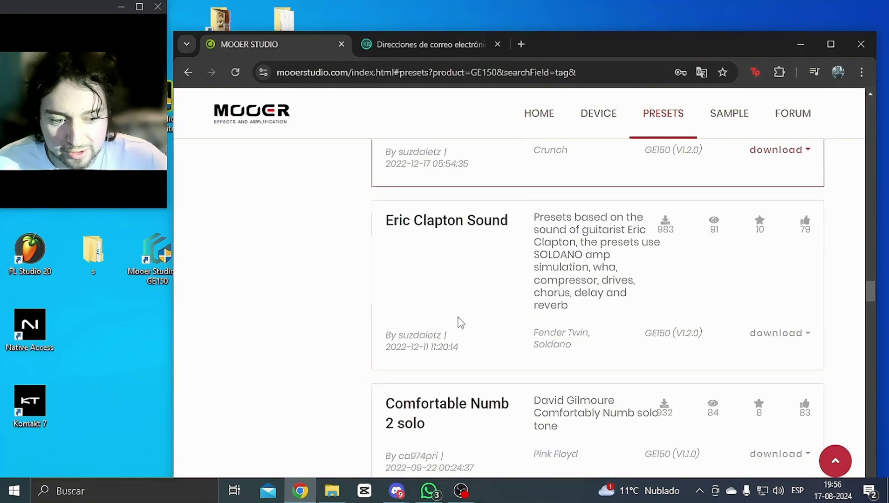
Step: Download CLAPTON DRIVE.mo from Eric Clapton Sound, close the Tips box, and view recent downloads
click(794, 334)
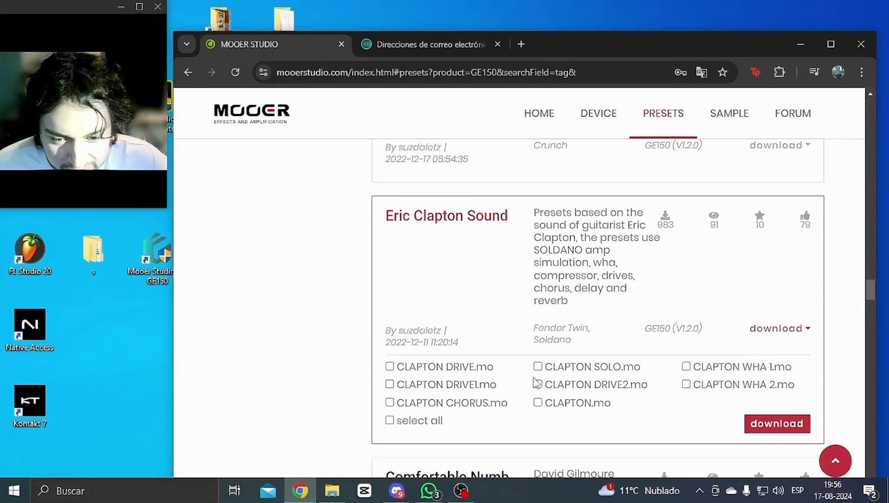
click(774, 430)
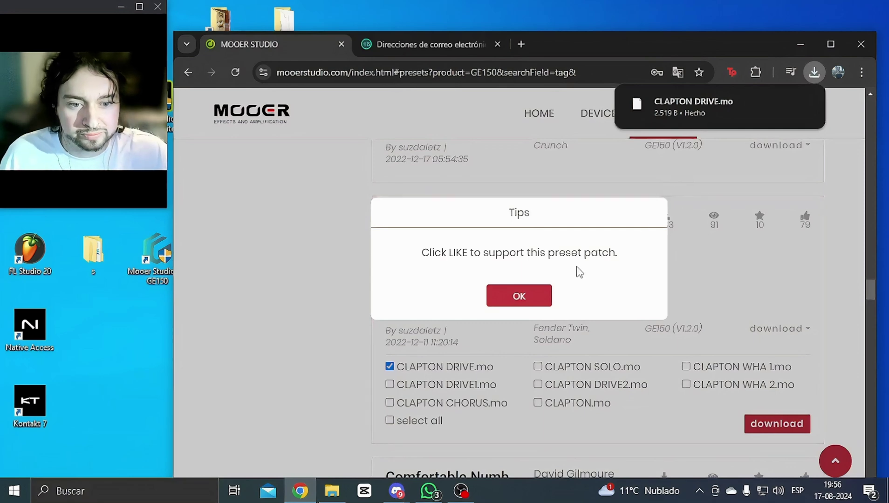
click(549, 305)
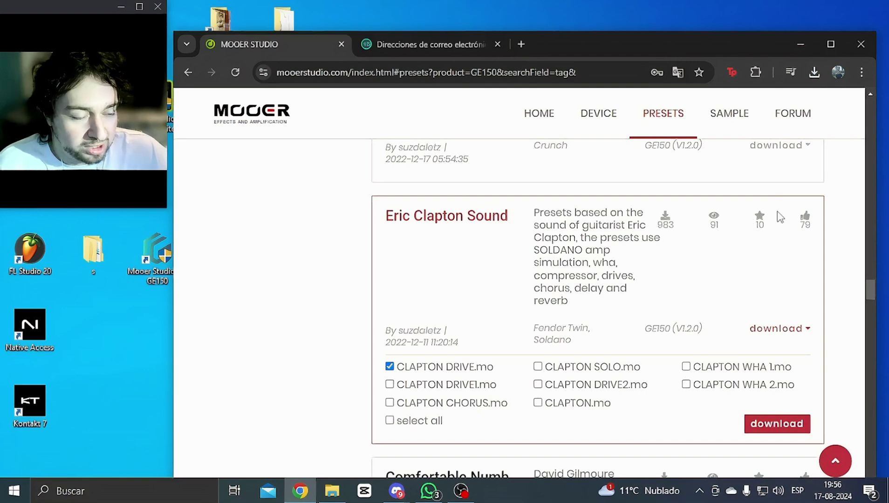
click(791, 73)
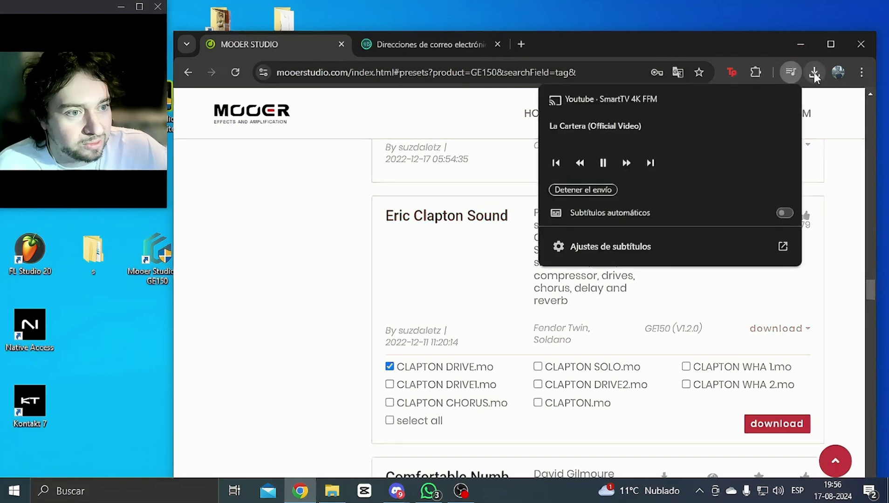
click(815, 73)
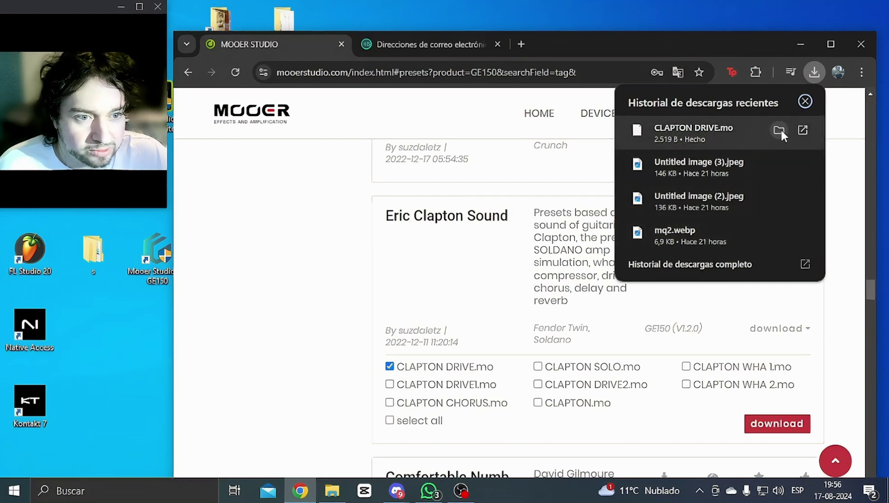
Step: Copy CLAPTON DRIVE.mo from the Descargas folder, then launch the Mooer Studio GE150 desktop shortcut
click(780, 130)
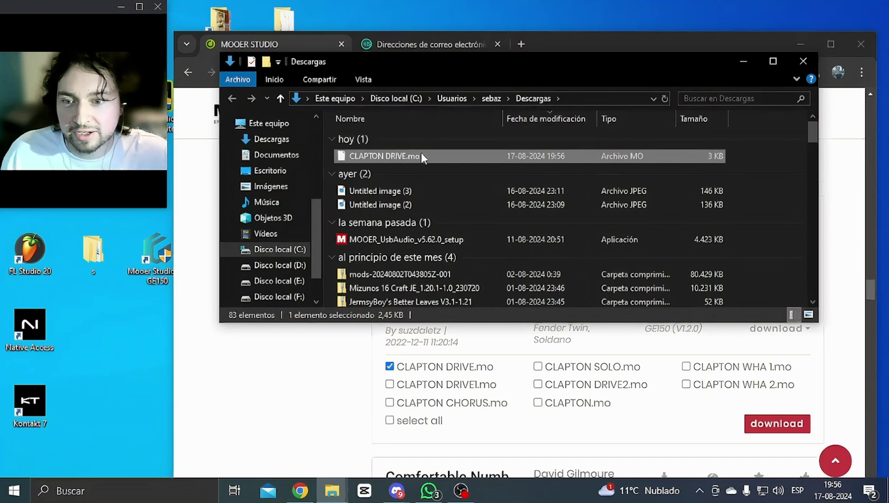
right_click(385, 157)
click(449, 369)
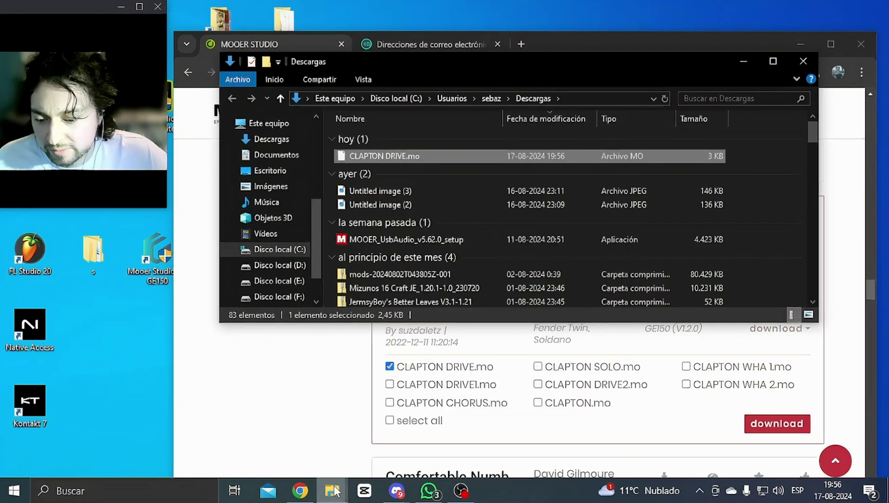
mouse_move(337, 499)
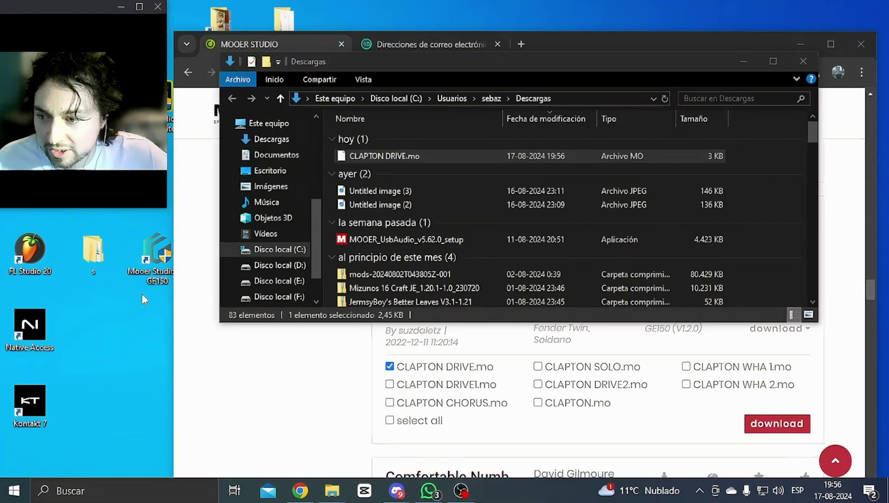
double_click(156, 255)
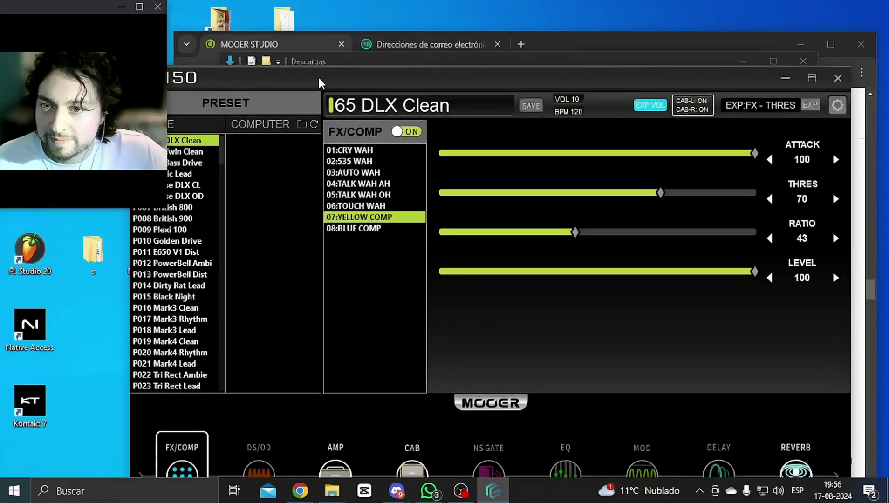
Step: Move the GE150 editor window up-right and make it taller and slightly wider
drag(318, 77, 358, 15)
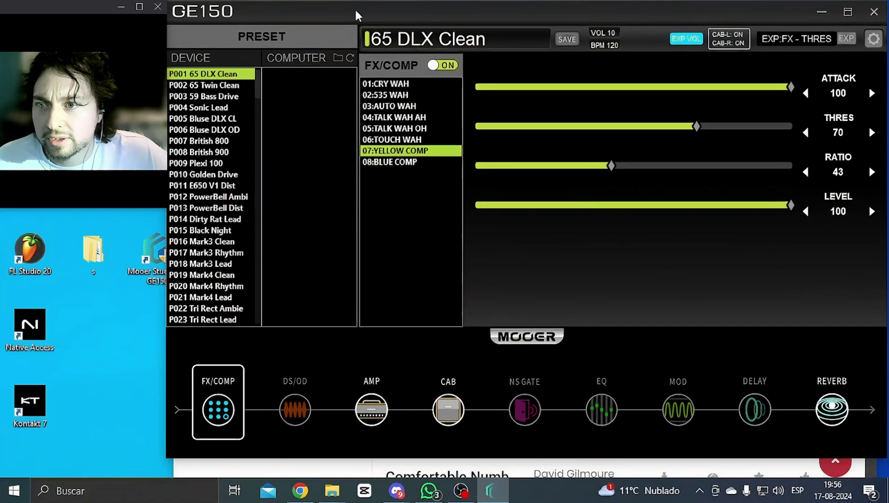
drag(544, 458, 542, 475)
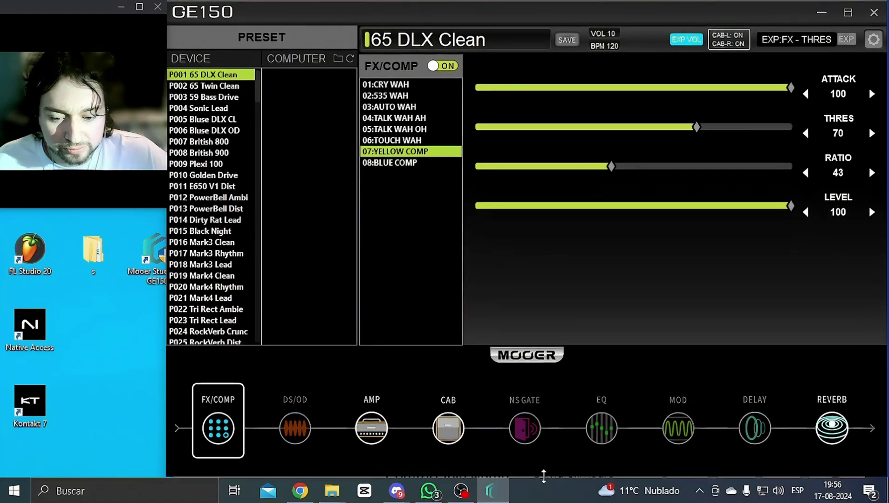
drag(882, 231, 886, 236)
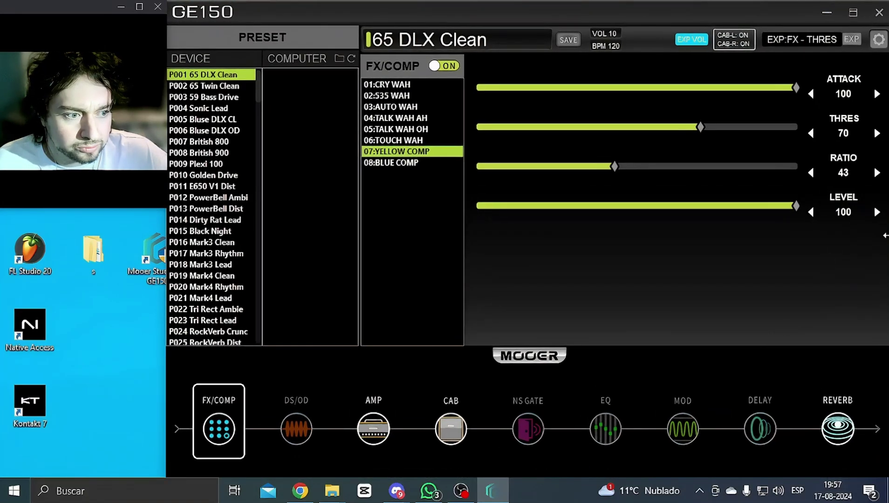
Step: Paste CLAPTON DRIVE.mo into the empty presetfile folder, granting administrator permission
click(339, 58)
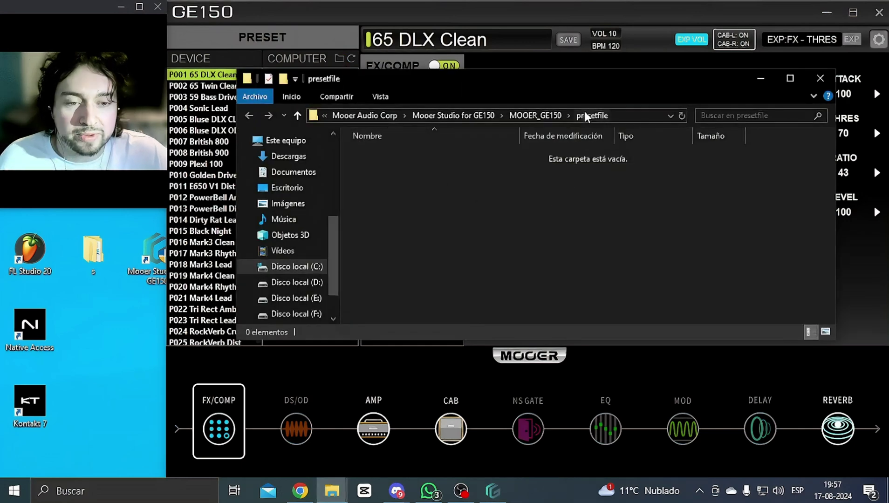
right_click(439, 226)
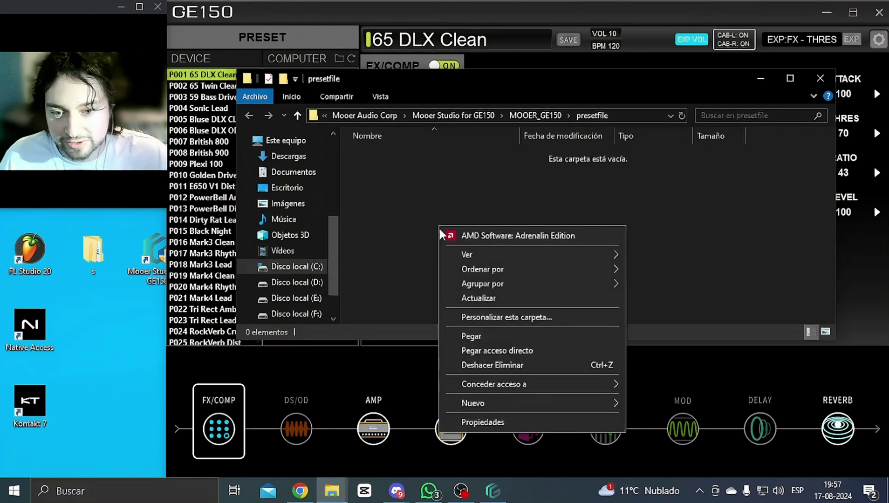
click(507, 335)
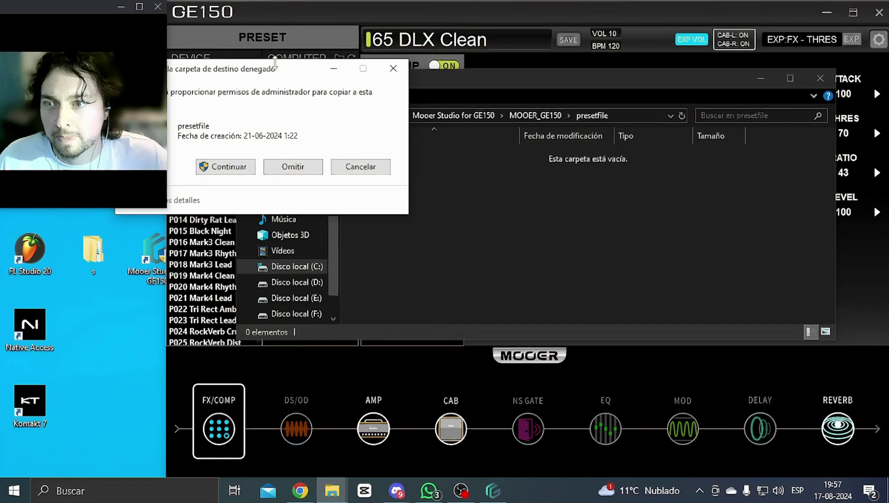
drag(275, 62, 510, 145)
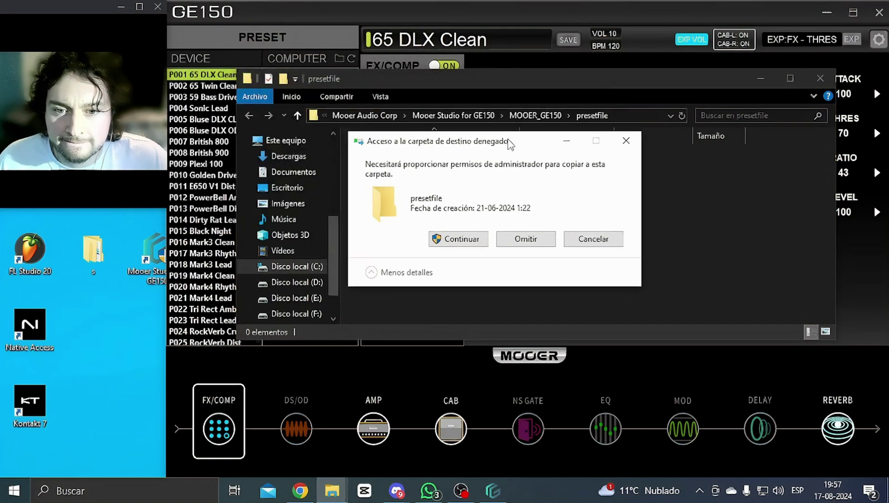
click(477, 239)
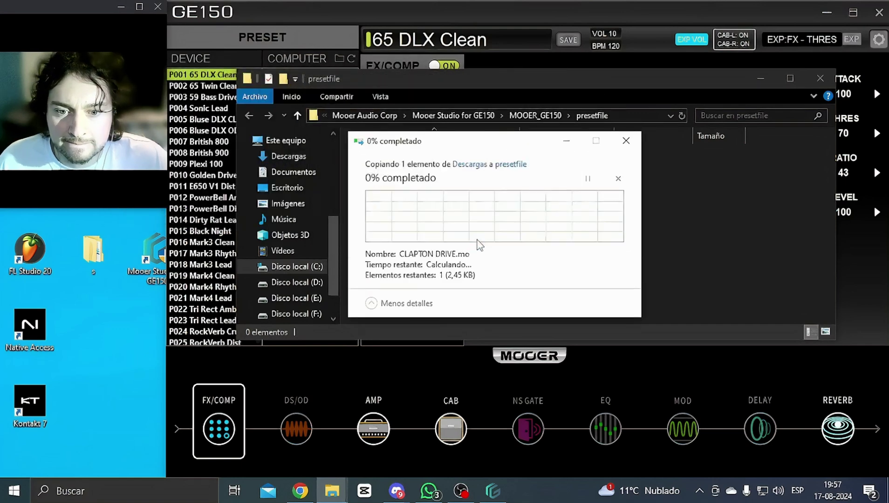
Step: Check the pasted CLAPTON DRIVE.mo file and reposition the presetfile folder window
click(499, 225)
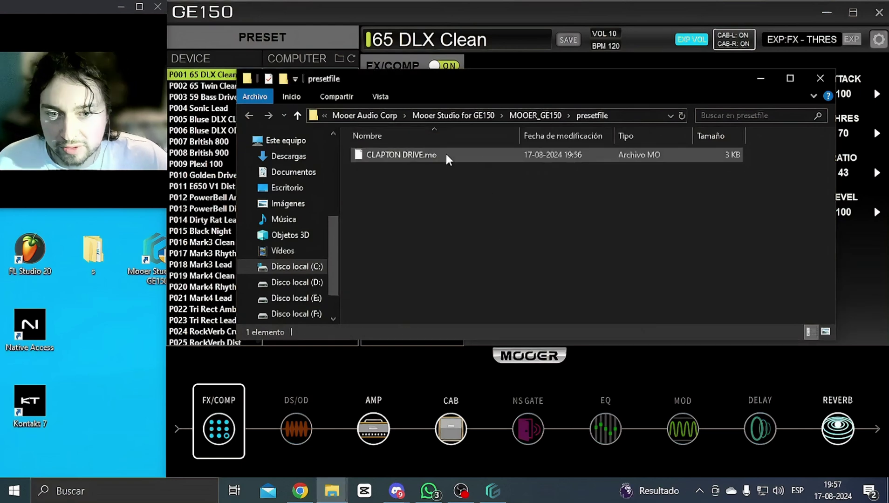
click(446, 154)
click(492, 203)
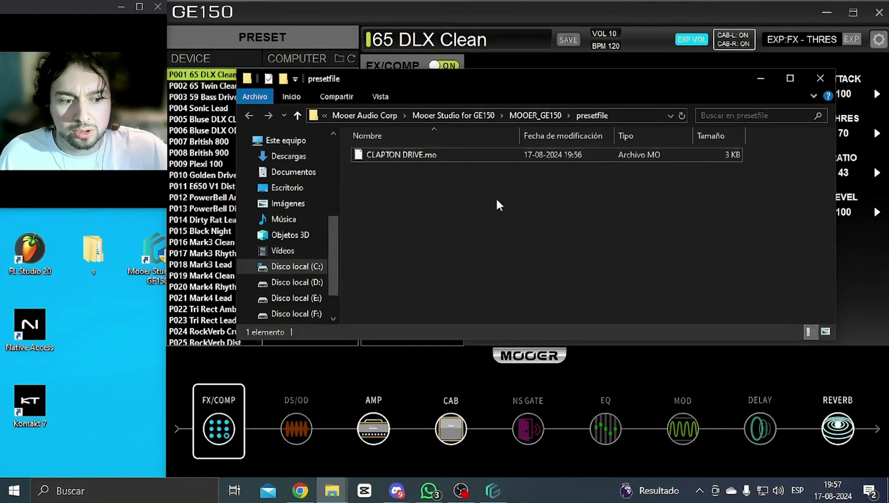
drag(481, 84, 490, 141)
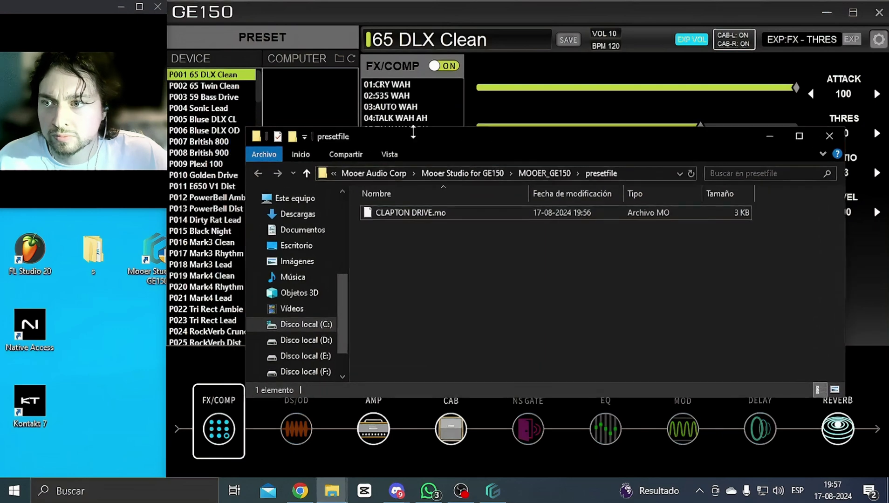
drag(259, 91, 291, 345)
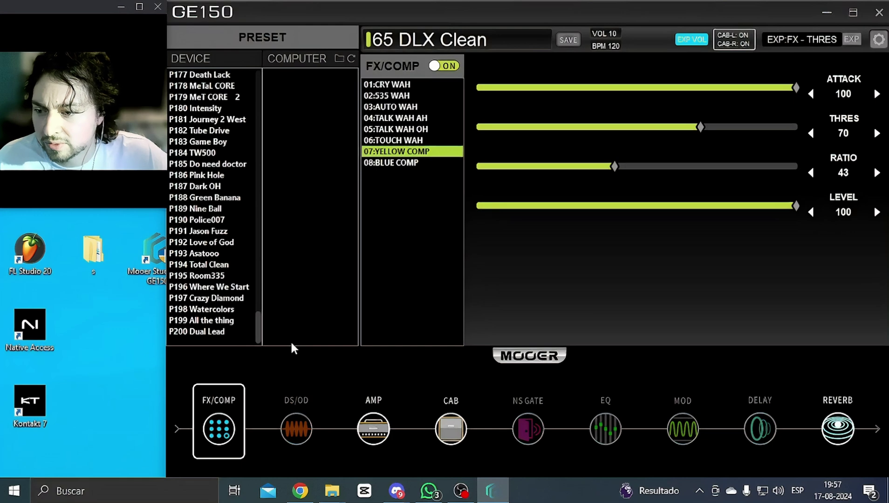
drag(290, 341, 310, 283)
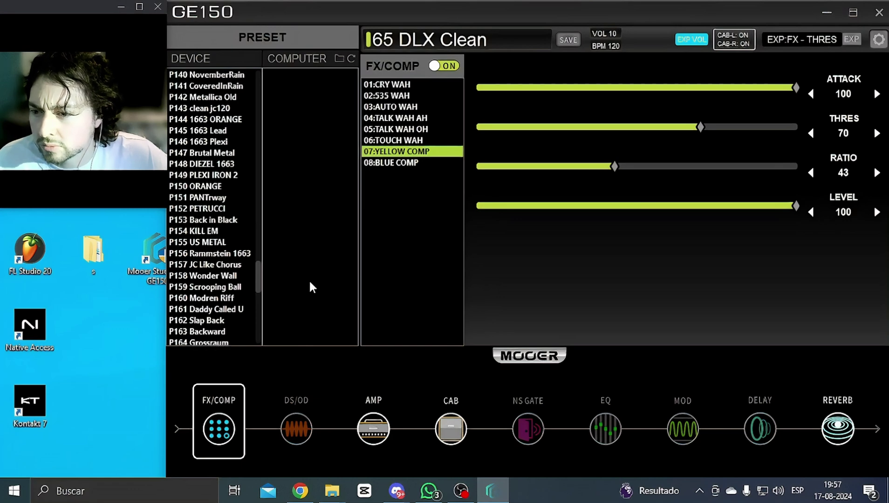
drag(310, 282, 308, 223)
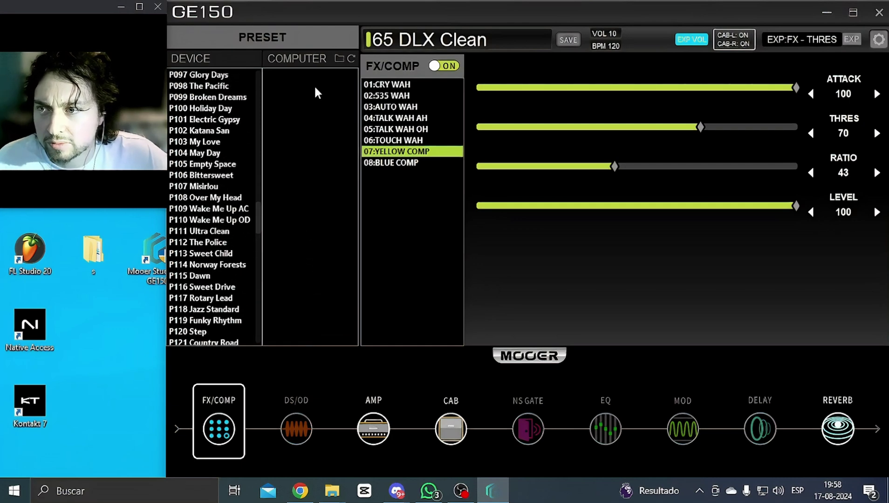
Step: Drag CLAPTON DRIVE.mo from the presetfile folder into the COMPUTER list and refresh it
click(339, 55)
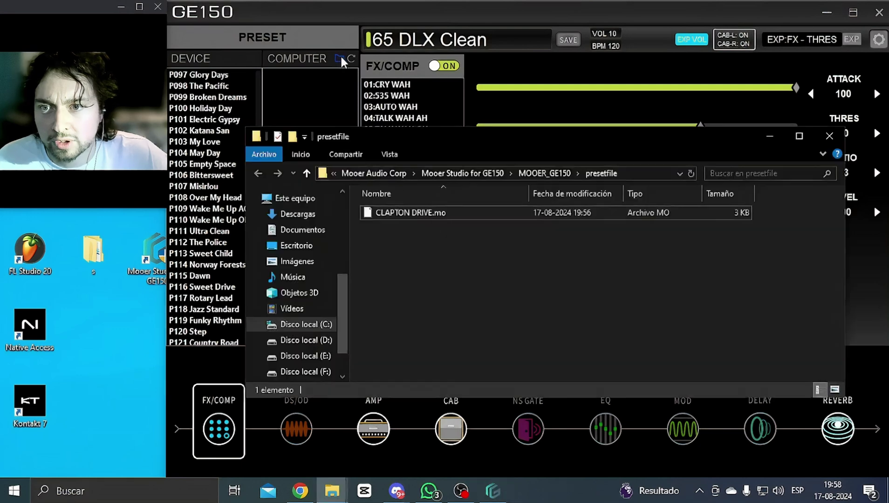
double_click(475, 213)
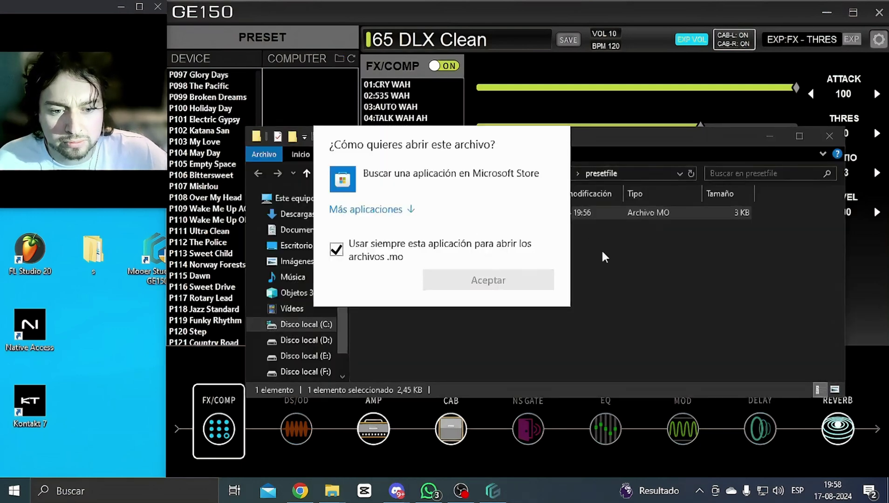
click(578, 260)
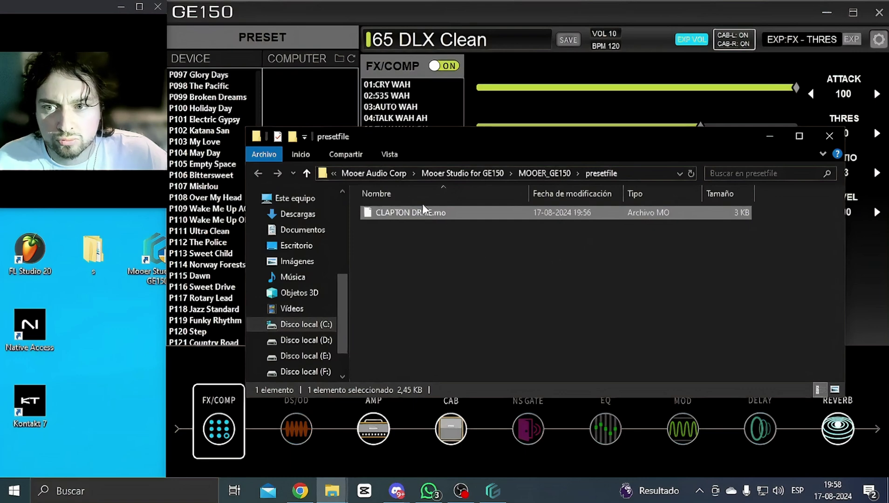
drag(414, 134, 428, 194)
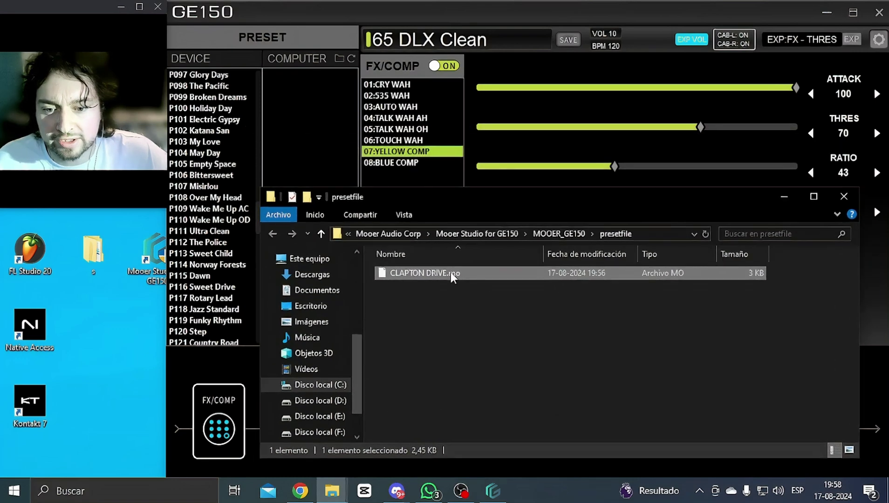
drag(451, 272, 339, 58)
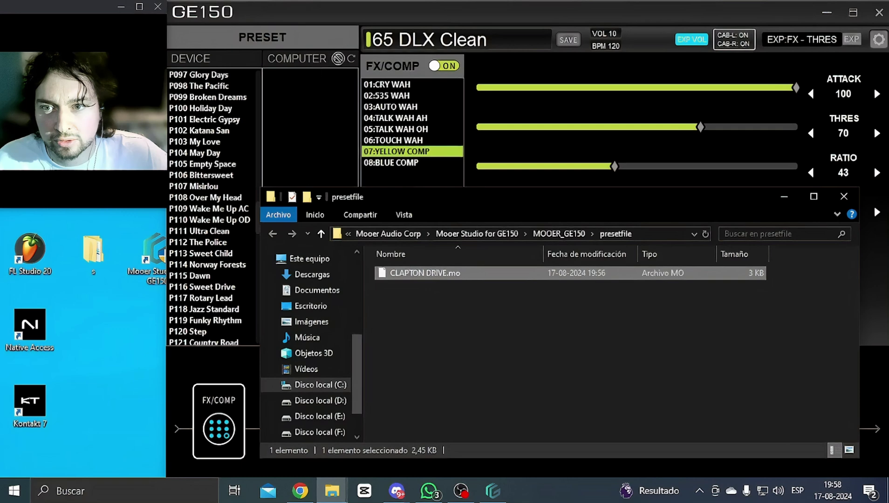
click(350, 58)
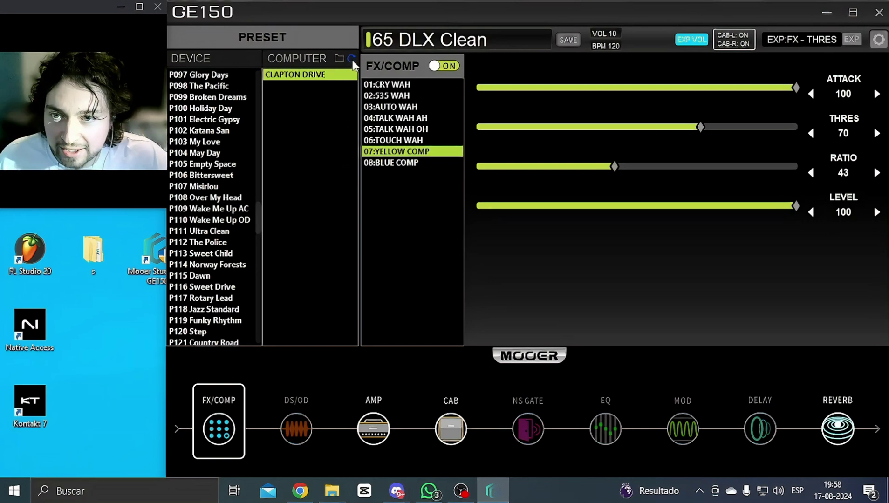
click(339, 59)
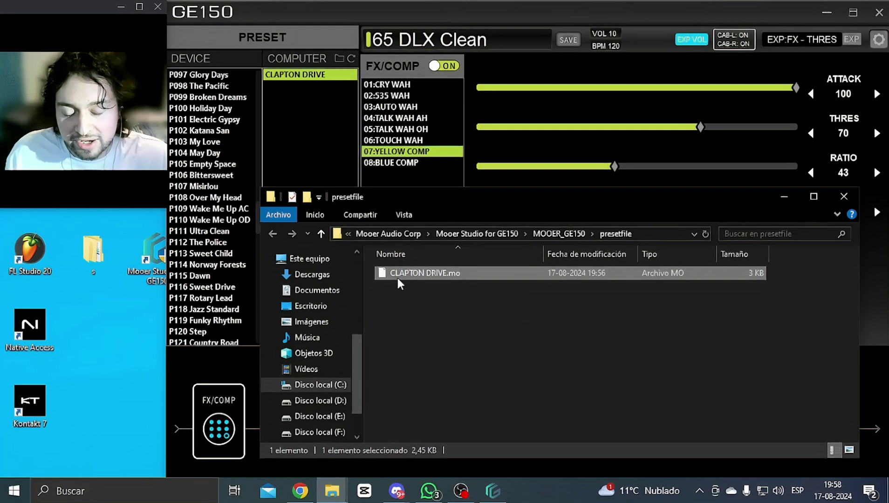
click(355, 59)
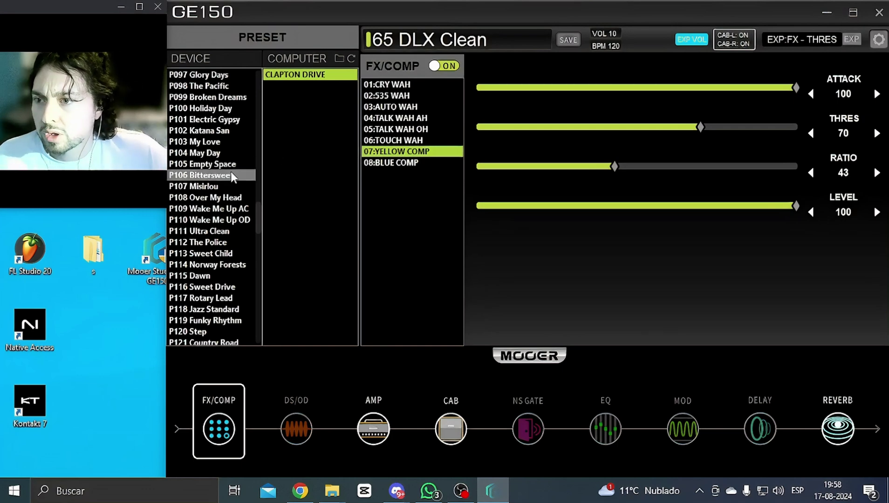
Step: Drag P116 Sweet Drive from DEVICE into COMPUTER, loading it
scroll(246, 187, down, 20)
scroll(251, 198, down, 6)
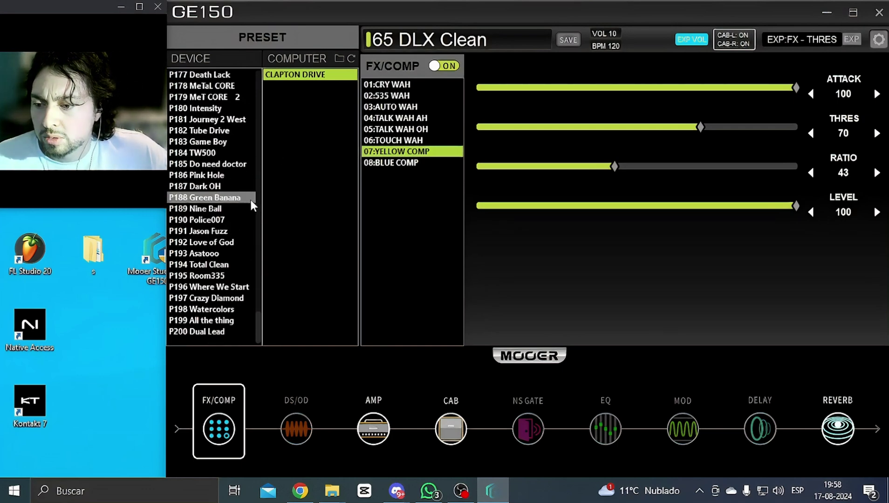
scroll(250, 199, up, 20)
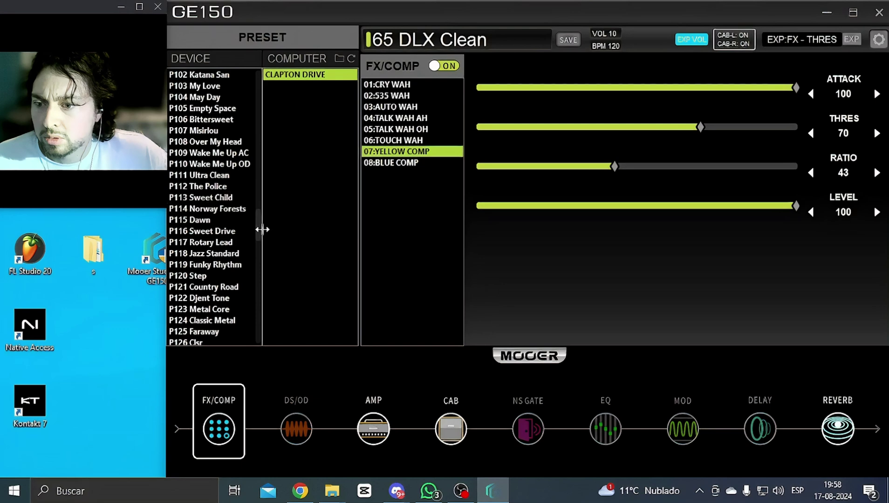
drag(256, 228, 283, 250)
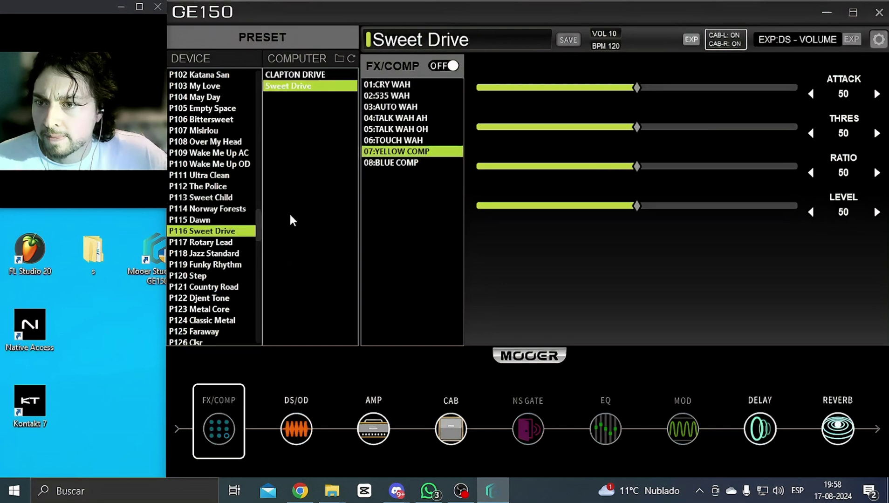
Step: Delete the Sweet Drive copy from the COMPUTER preset list
drag(300, 86, 302, 88)
right_click(301, 88)
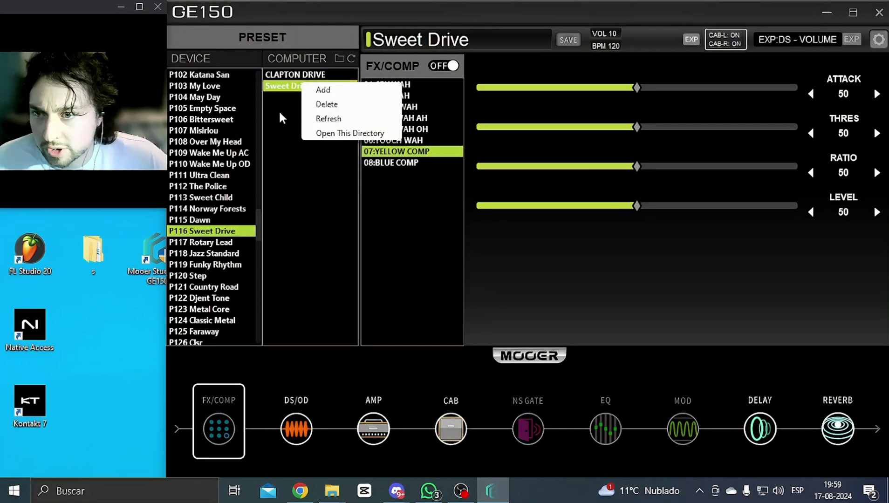
click(344, 106)
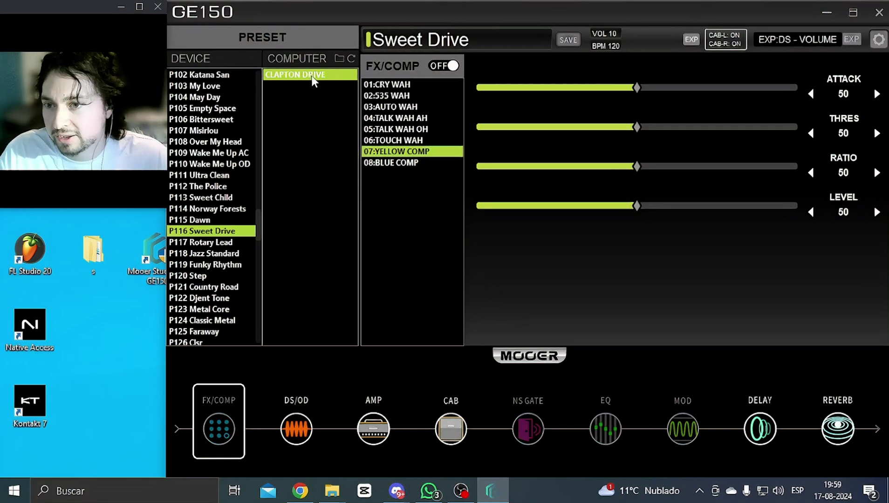
Step: Decline importing CLAPTON DRIVE onto P113, then load P114 Norway Forests
drag(310, 75, 240, 200)
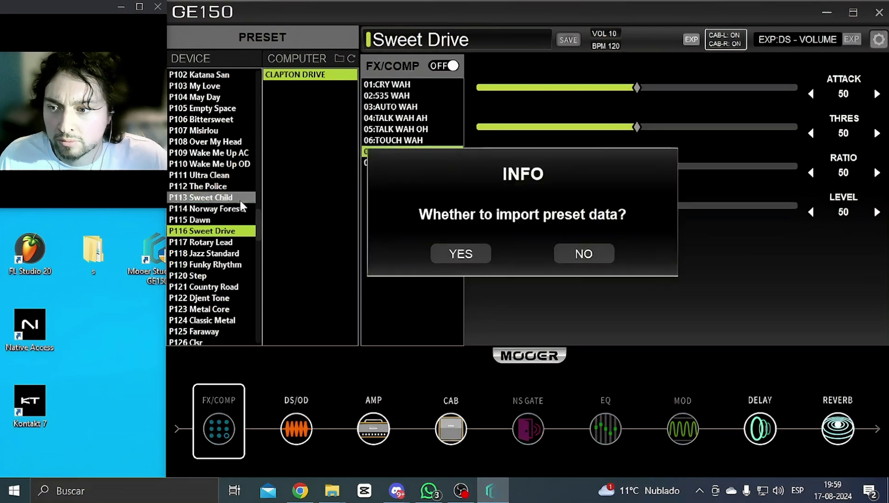
click(568, 257)
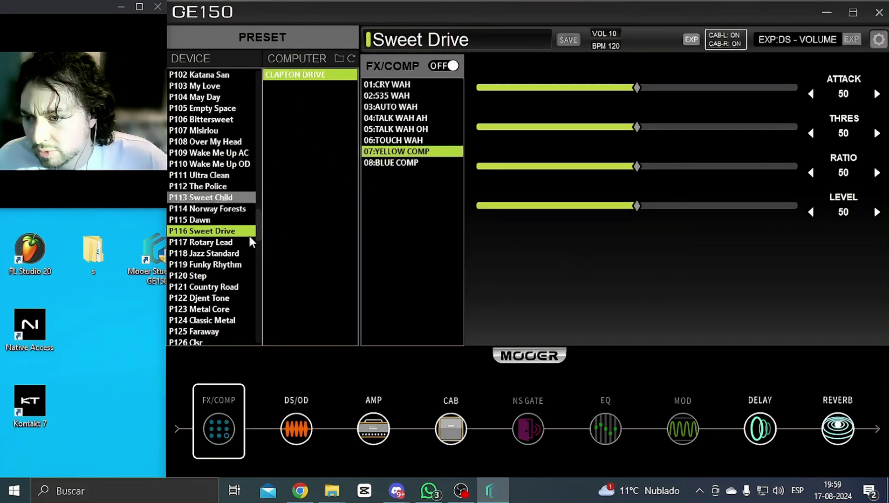
click(231, 209)
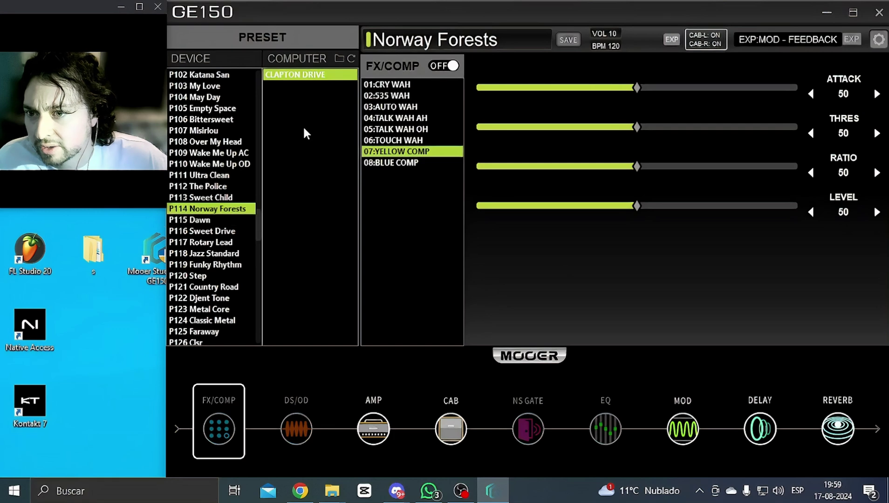
Step: Select P016 Mark3 Clean and import CLAPTON DRIVE onto it, confirming with YES
scroll(209, 142, up, 12)
scroll(208, 139, up, 20)
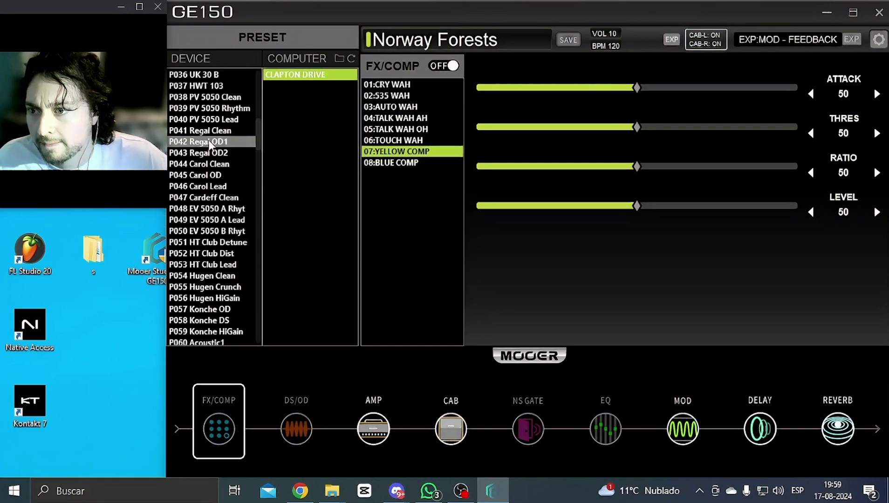
scroll(233, 219, down, 6)
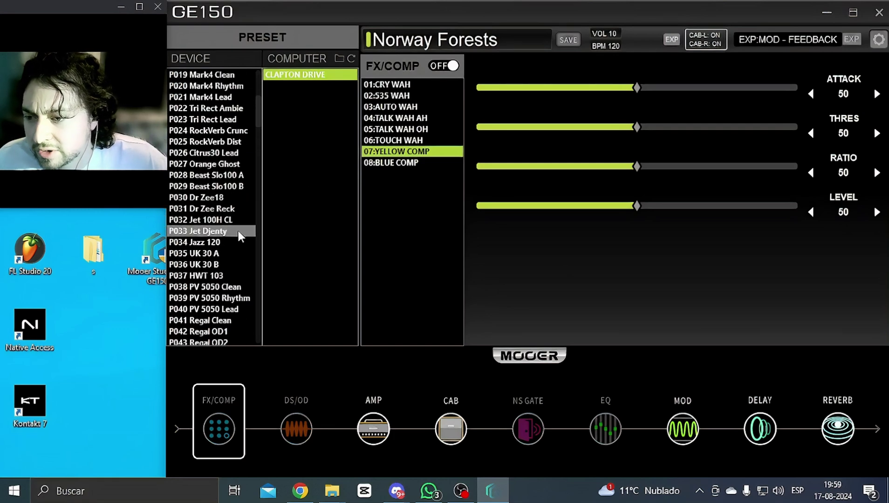
scroll(232, 233, up, 4)
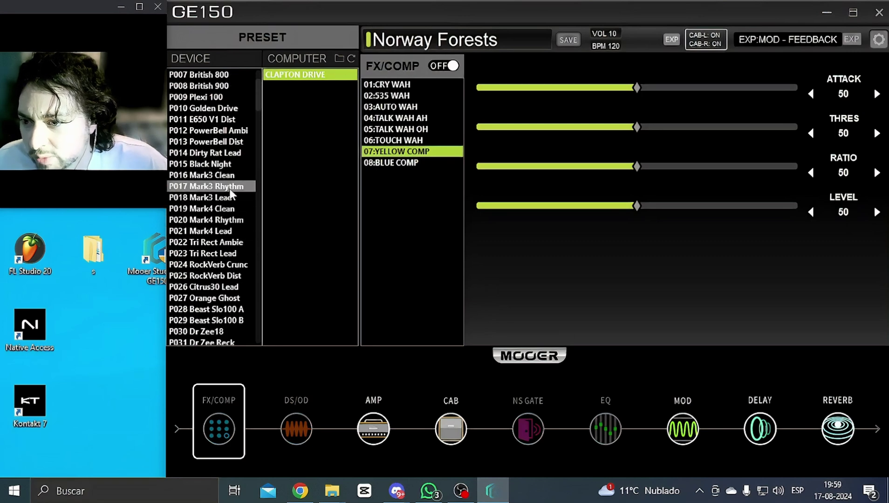
click(232, 176)
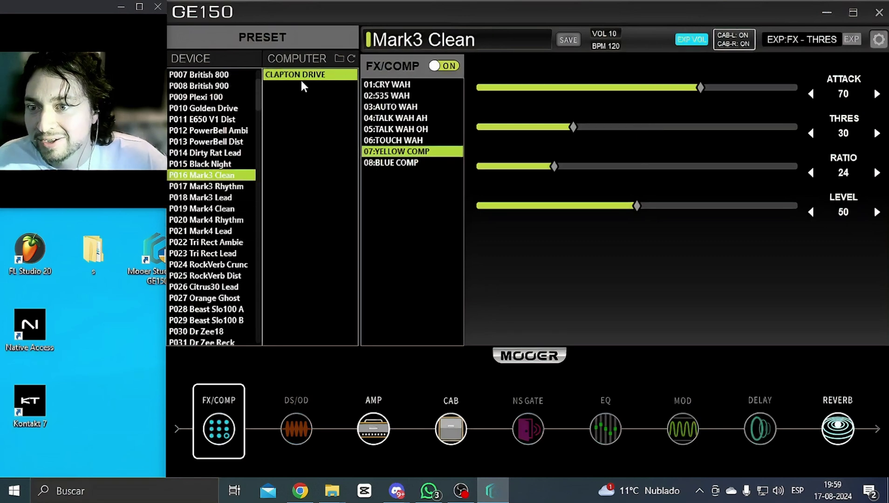
drag(300, 76, 240, 190)
click(460, 254)
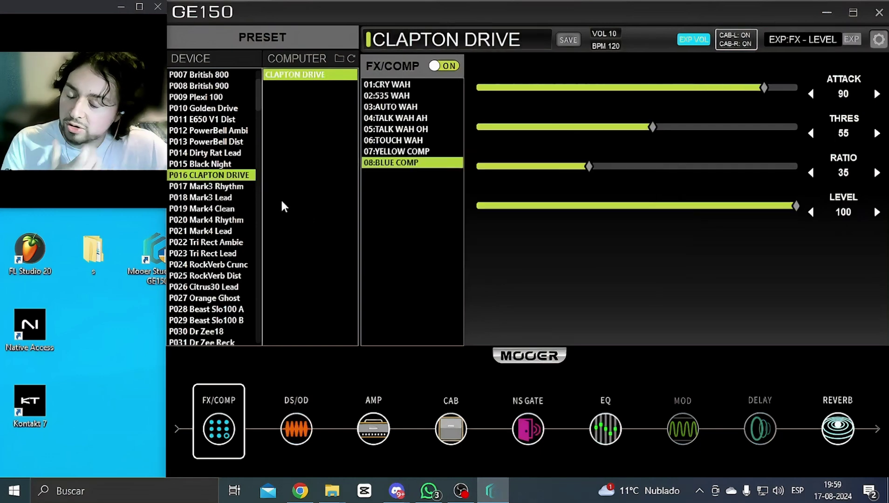
drag(259, 97, 268, 342)
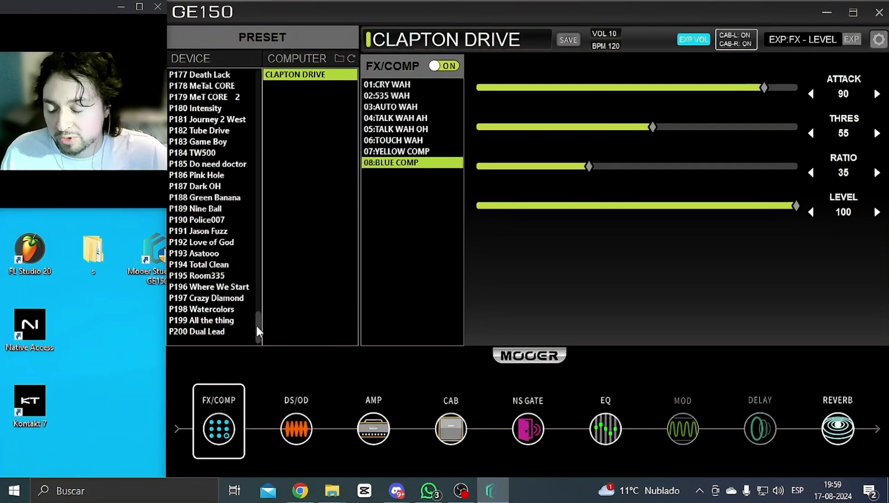
drag(257, 324, 268, 78)
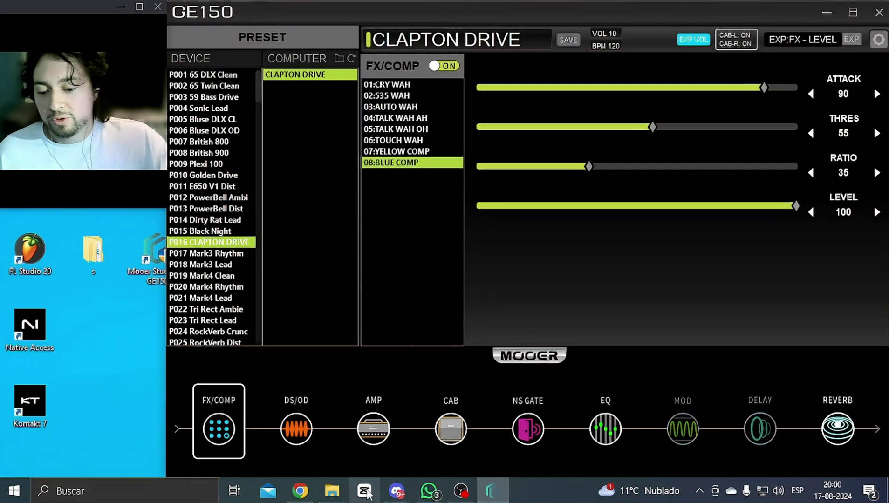
mouse_move(312, 497)
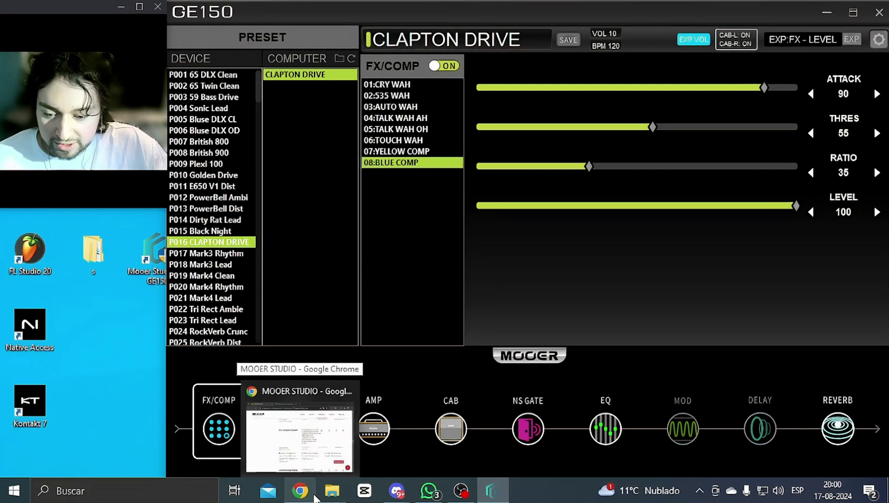
Step: Return to Chrome and scroll the GE150 presets list to the Ride Rhythm card
click(314, 497)
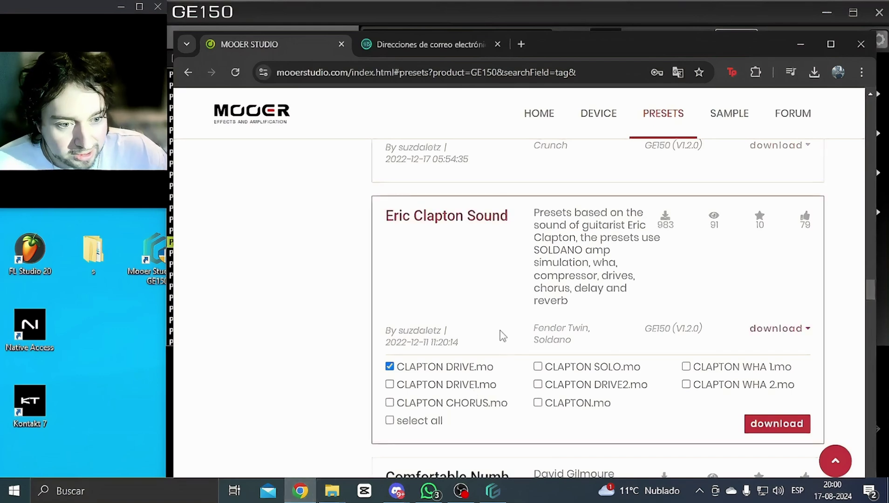
scroll(502, 336, down, 3)
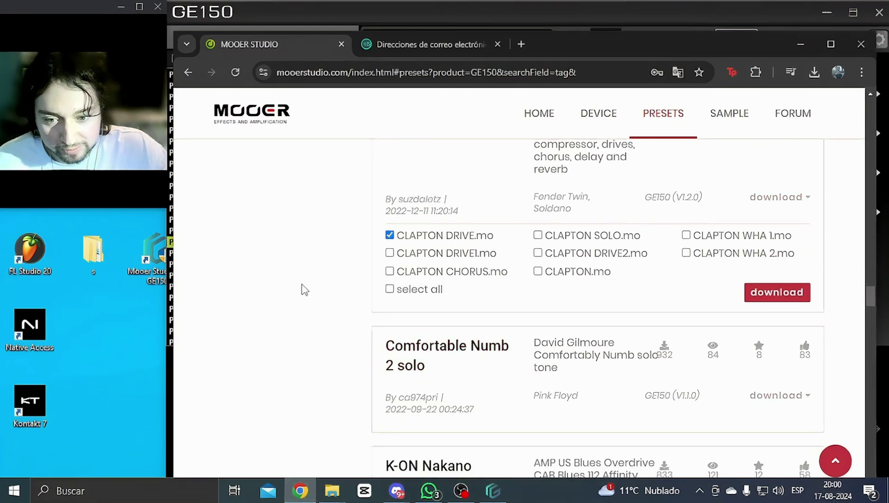
scroll(314, 298, up, 4)
scroll(313, 326, up, 3)
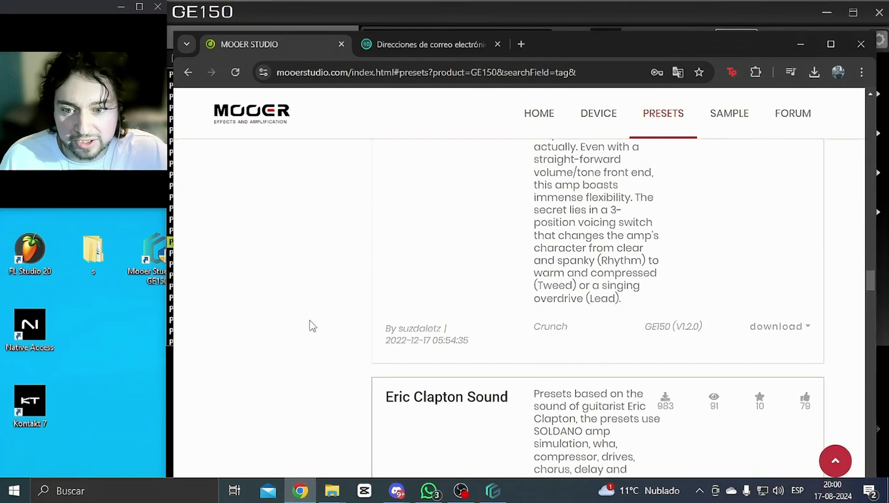
scroll(312, 326, up, 15)
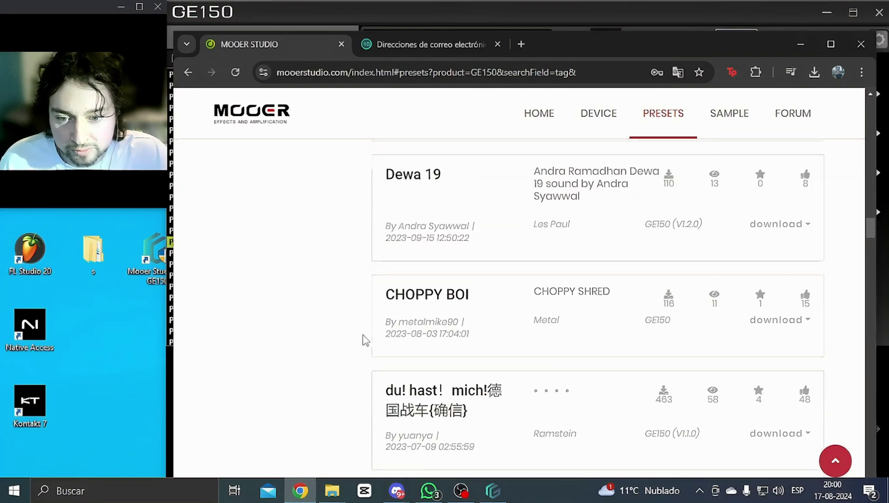
scroll(365, 340, up, 12)
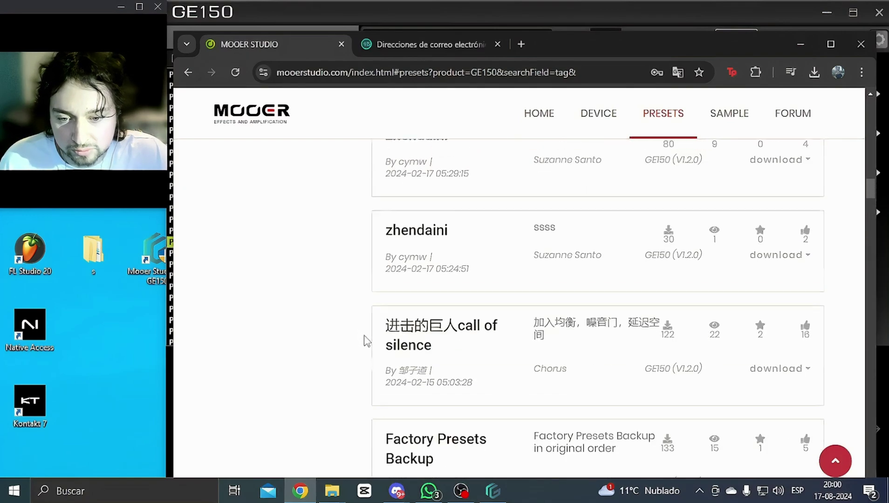
scroll(364, 341, up, 2)
scroll(365, 341, down, 11)
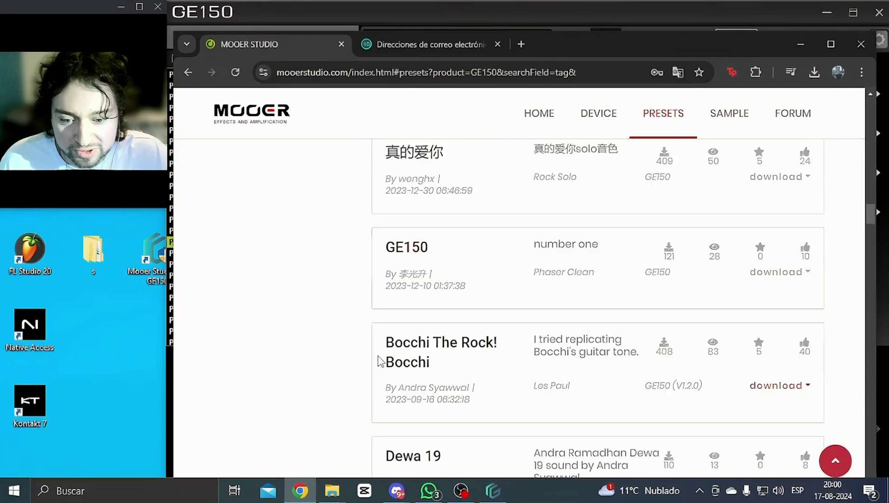
scroll(397, 326, down, 2)
scroll(353, 303, up, 15)
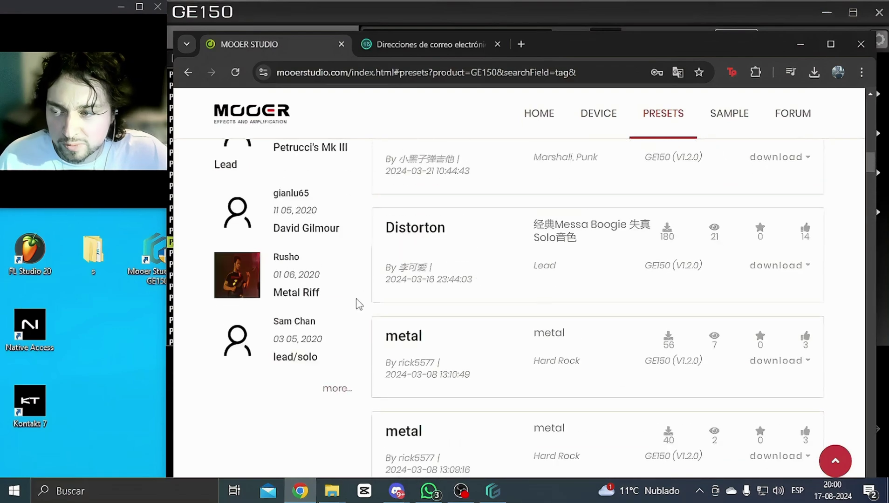
scroll(359, 305, up, 8)
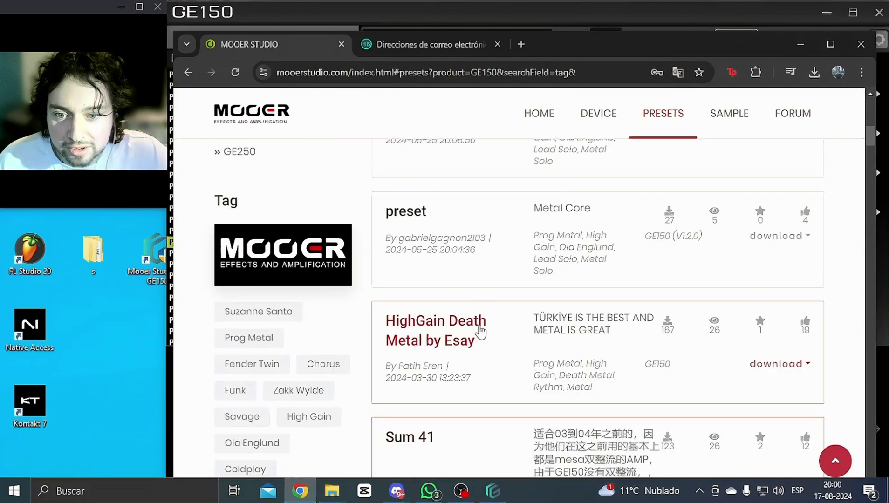
scroll(480, 332, up, 7)
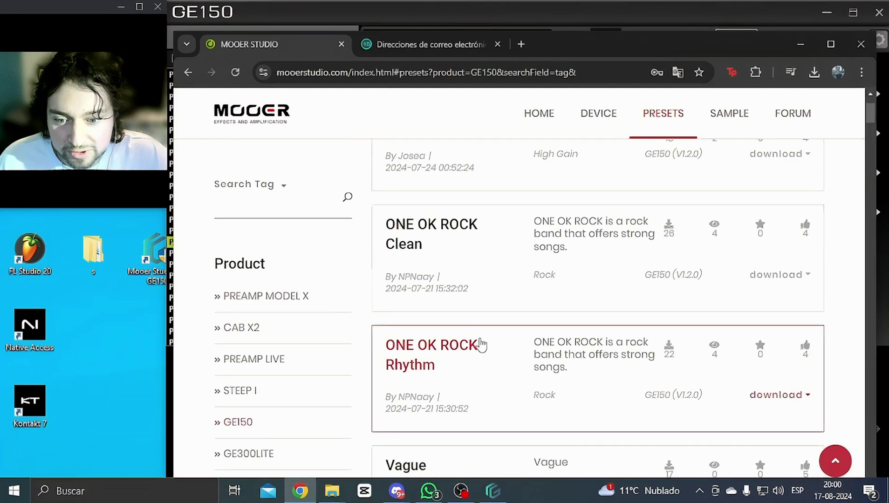
scroll(481, 345, up, 3)
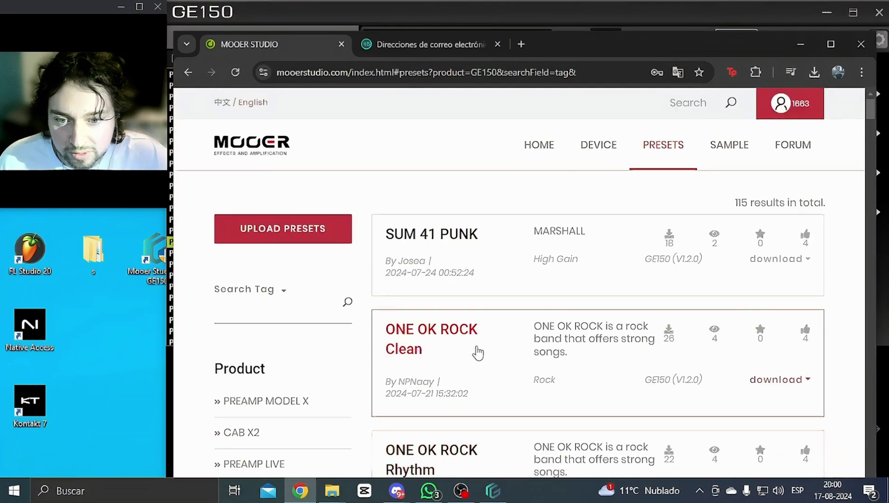
scroll(477, 353, down, 15)
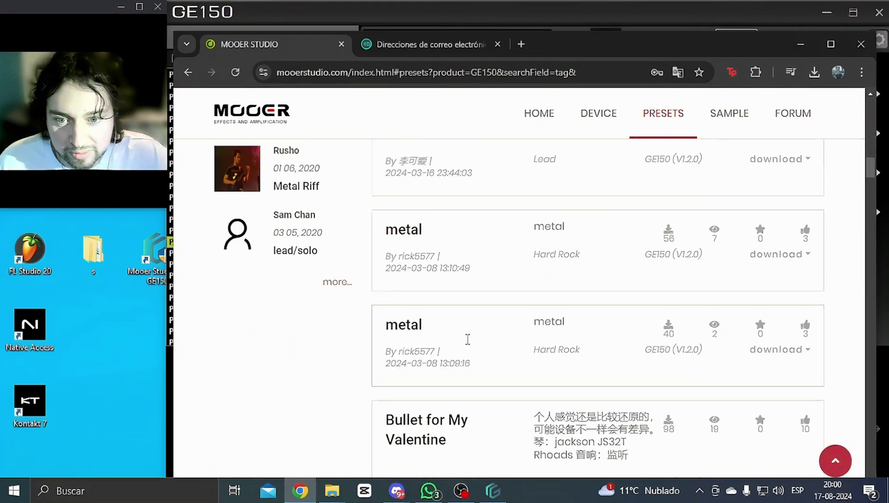
scroll(469, 345, down, 3)
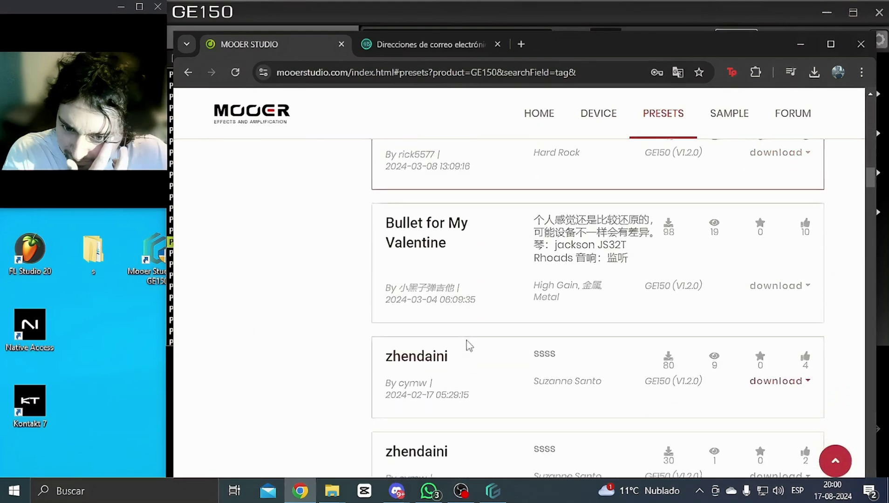
scroll(468, 346, down, 10)
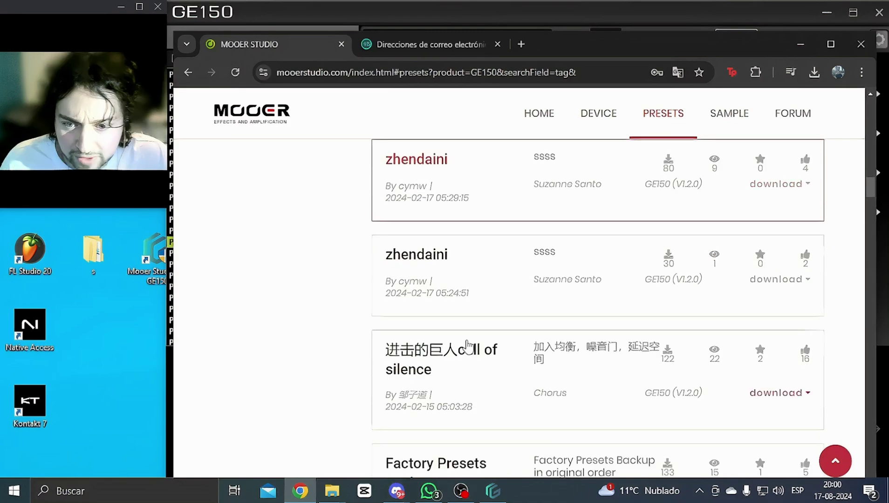
scroll(468, 348, down, 15)
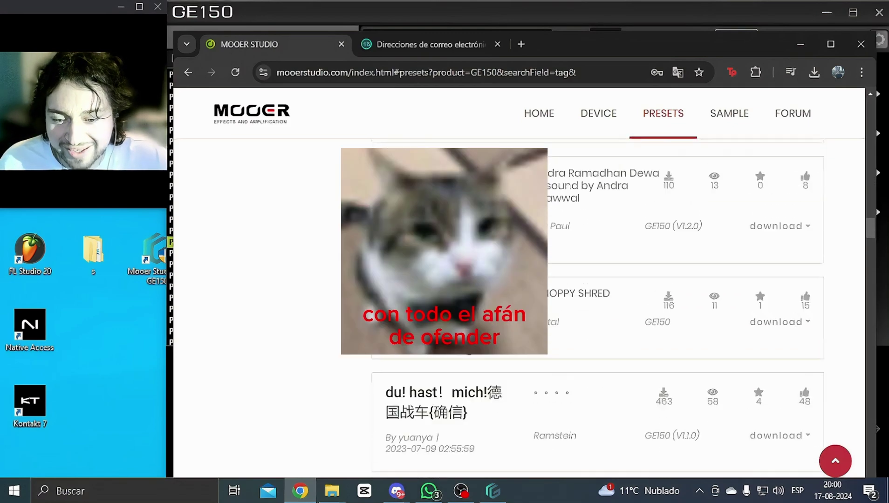
scroll(468, 347, down, 15)
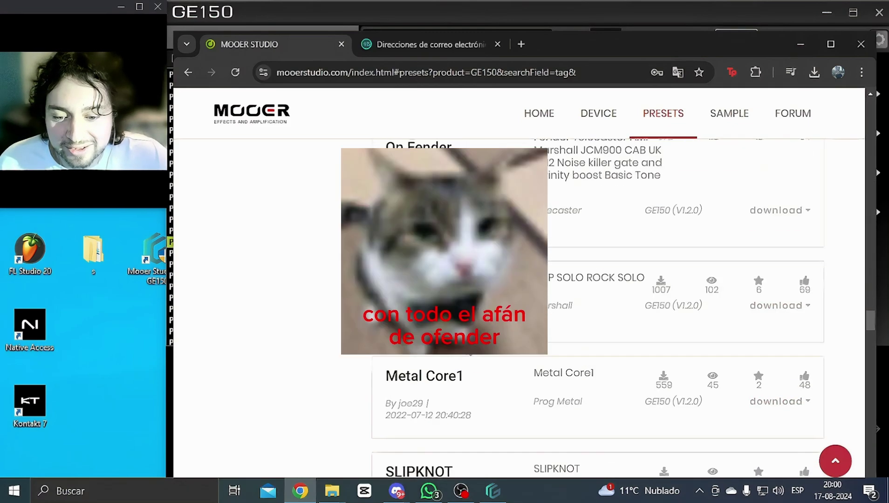
scroll(467, 344, down, 7)
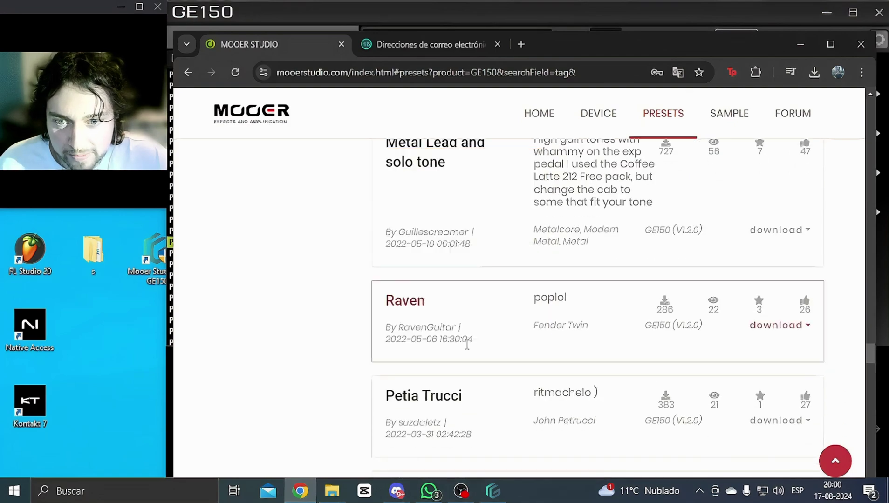
scroll(467, 344, down, 12)
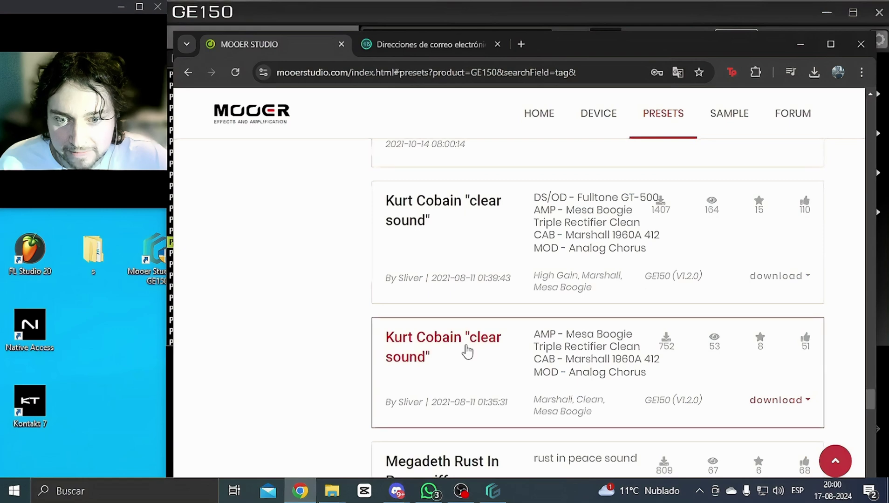
scroll(465, 351, up, 1)
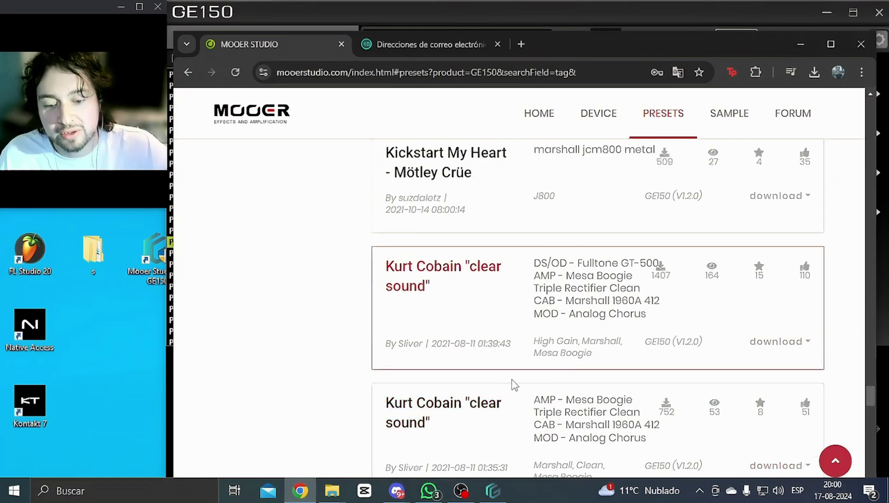
scroll(541, 327, down, 3)
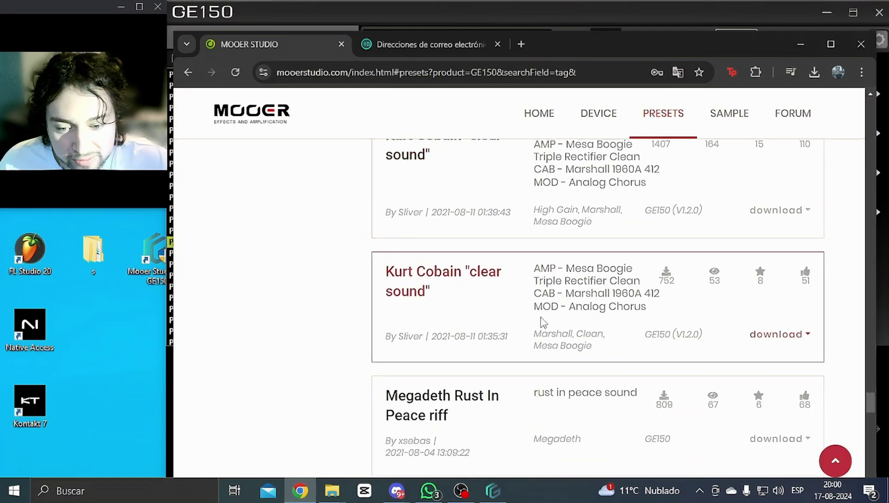
scroll(536, 336, down, 2)
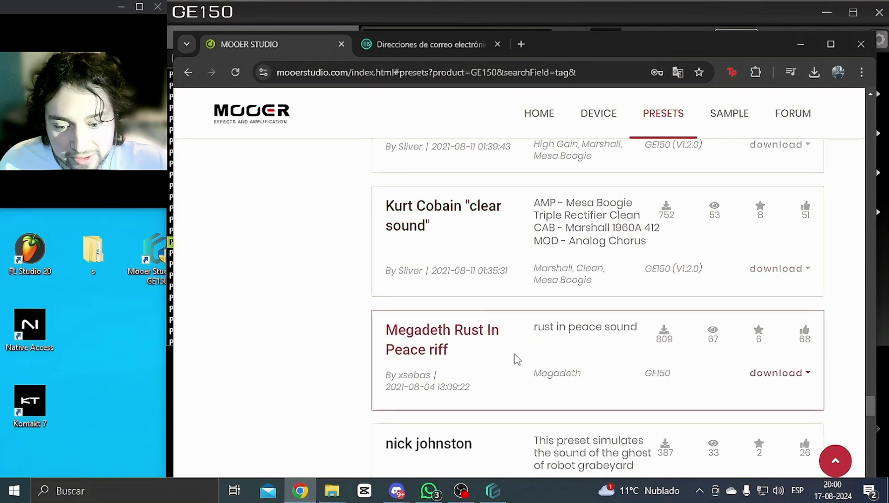
scroll(512, 360, down, 3)
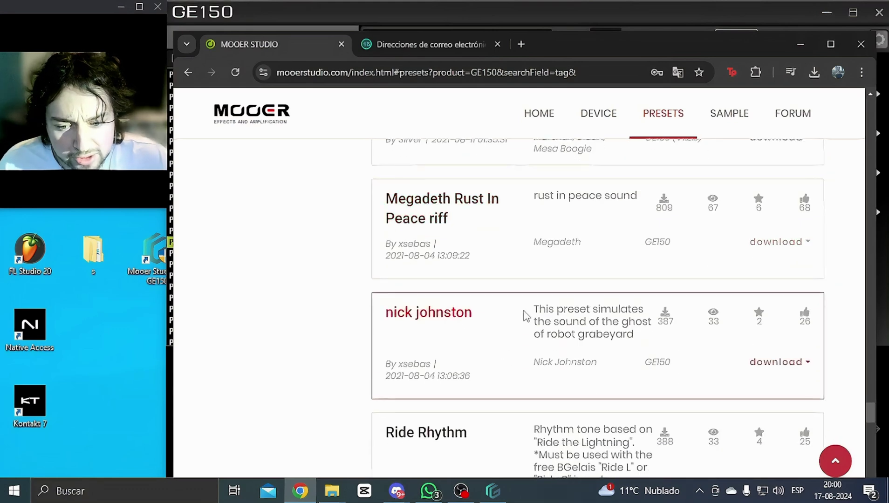
scroll(525, 321, down, 3)
scroll(508, 349, down, 4)
scroll(506, 357, up, 7)
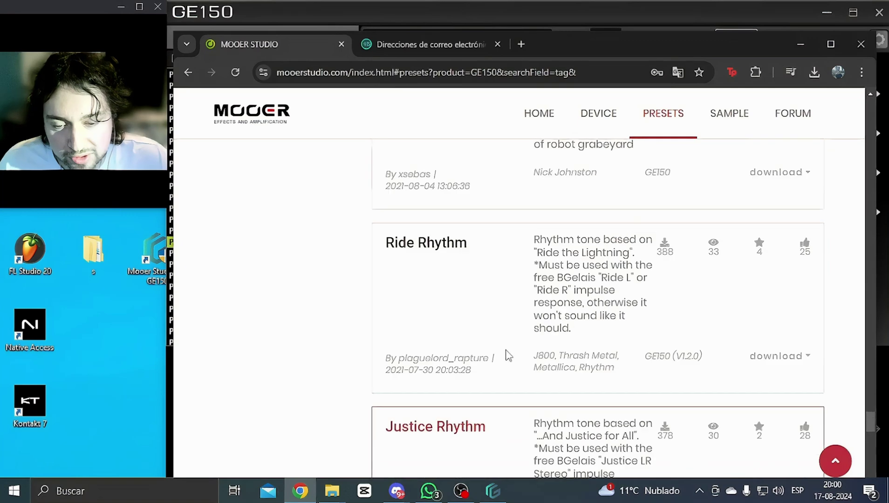
scroll(466, 368, down, 3)
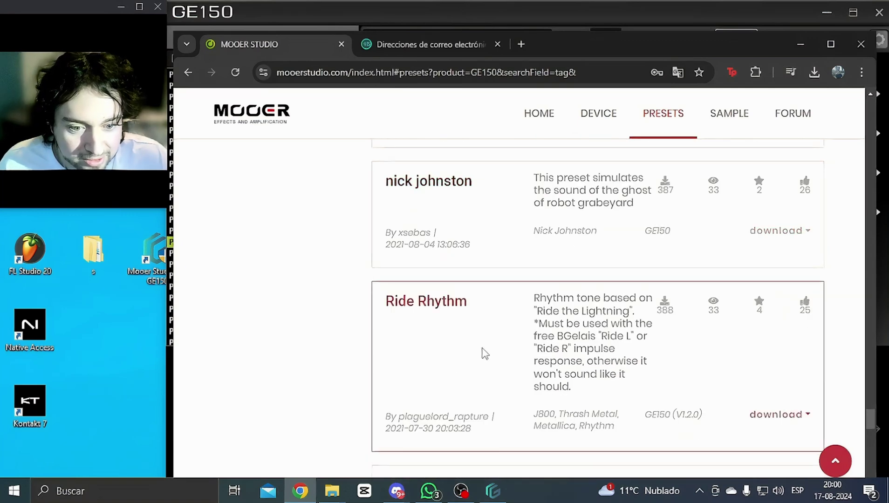
scroll(637, 317, down, 2)
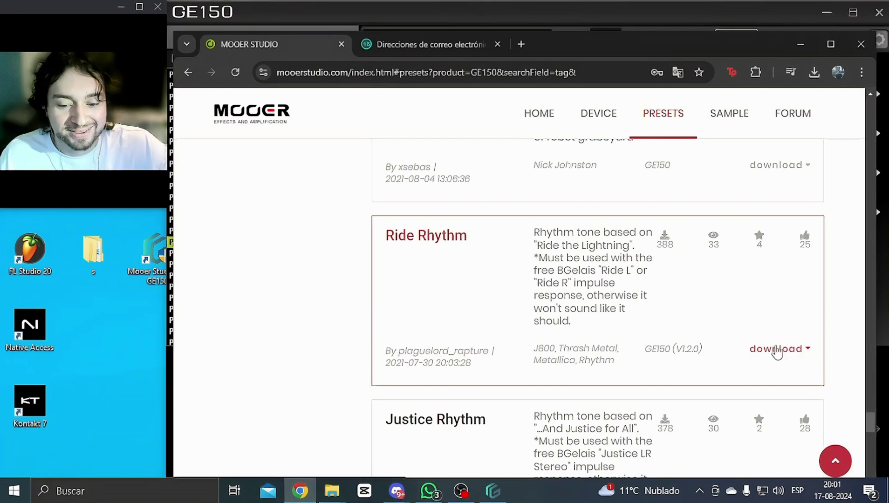
Step: Download the RIDE Rthm.mo preset from mooerstudio.com and dismiss the Tips popup
click(788, 349)
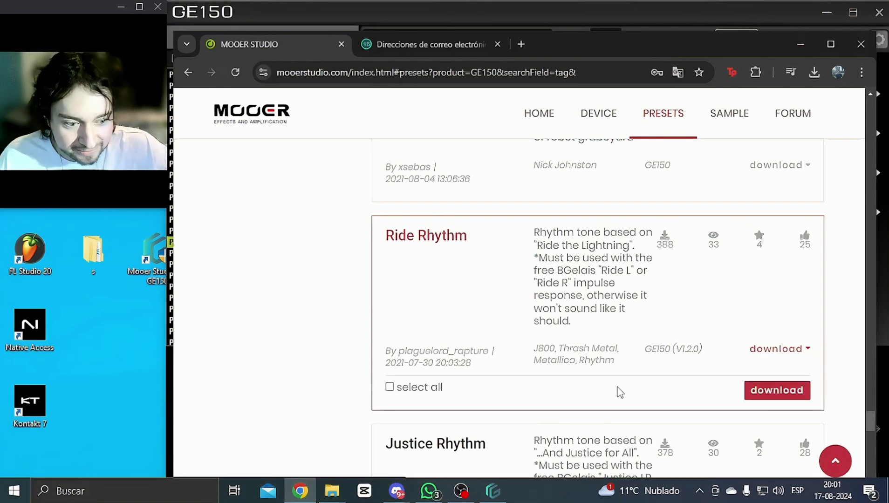
scroll(499, 388, down, 1)
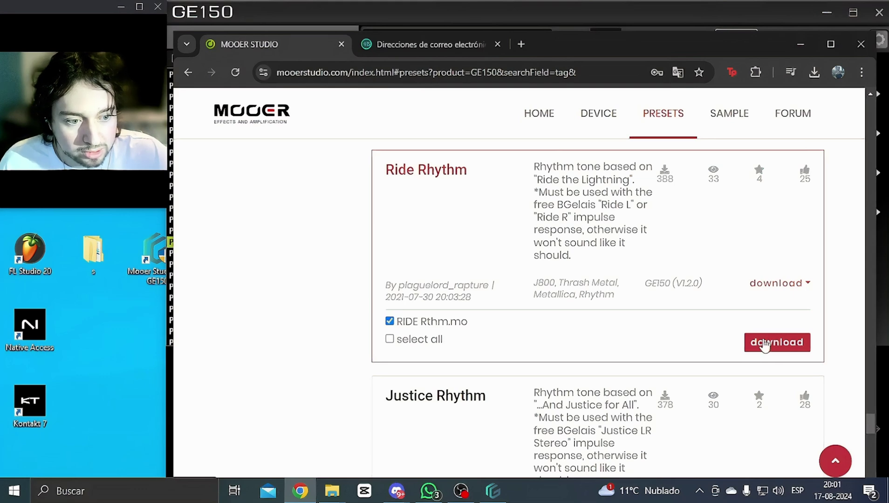
click(765, 344)
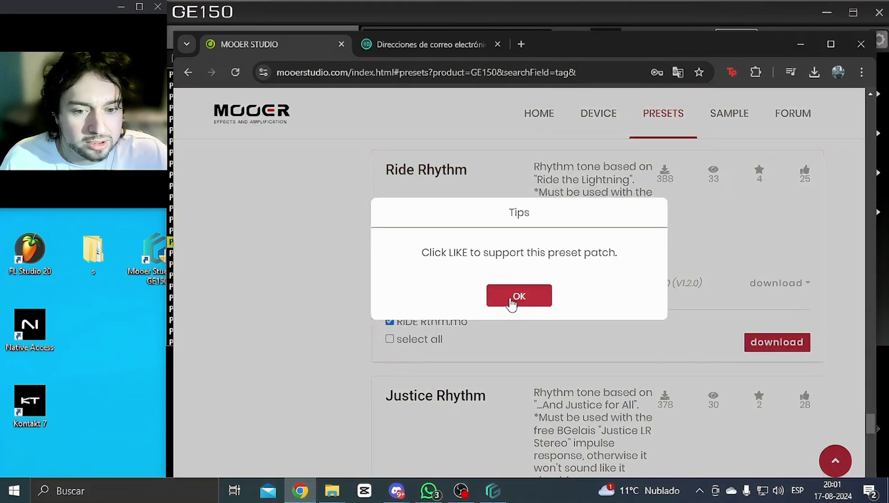
click(517, 298)
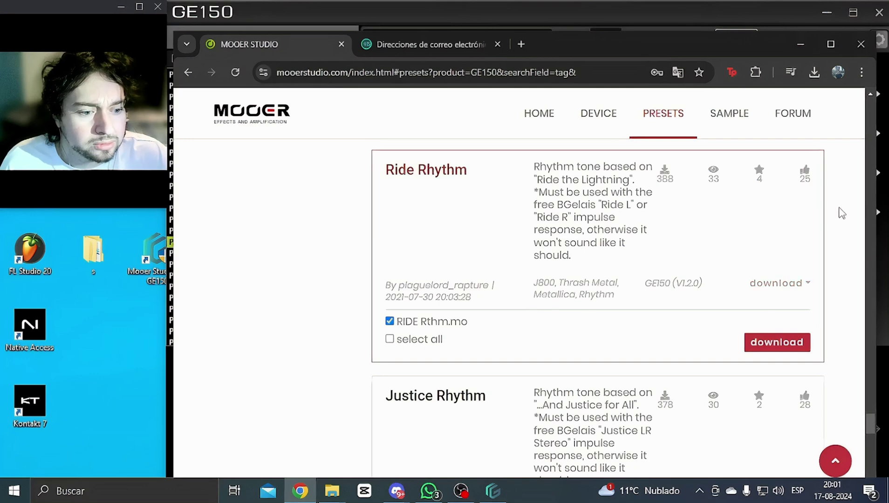
Step: Check Chrome's recent downloads list for the RIDE Rthm.mo file
click(815, 71)
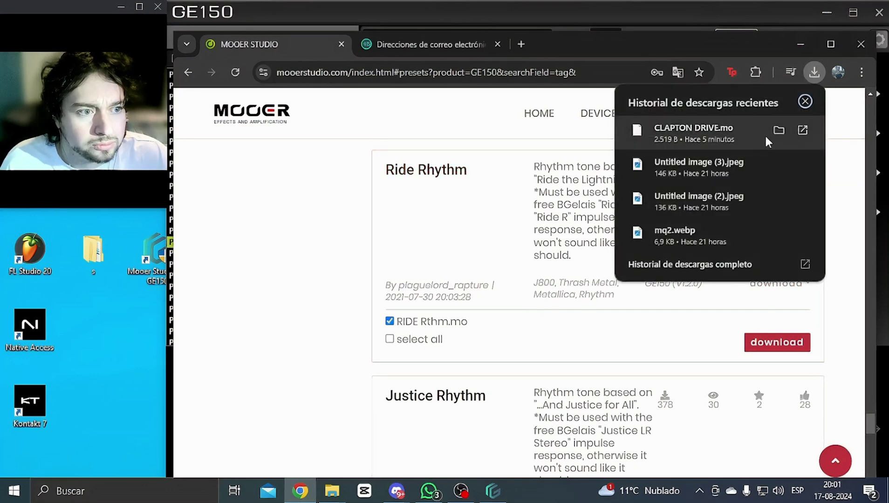
click(836, 110)
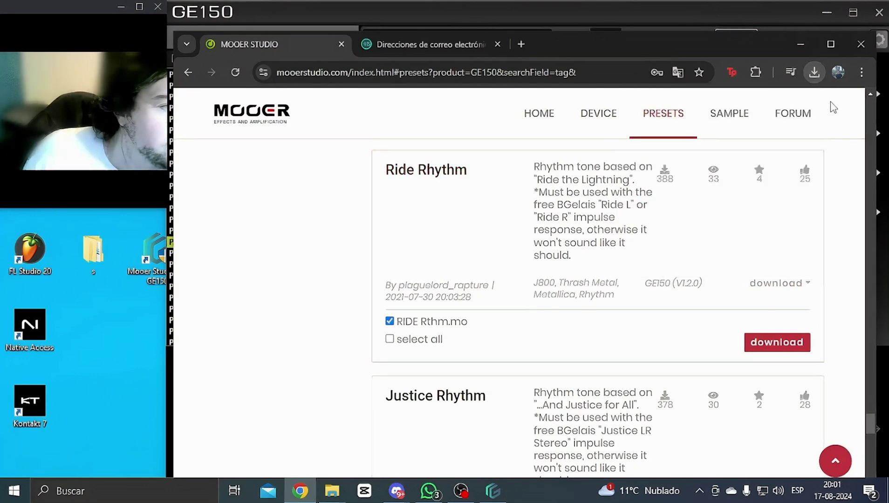
click(815, 73)
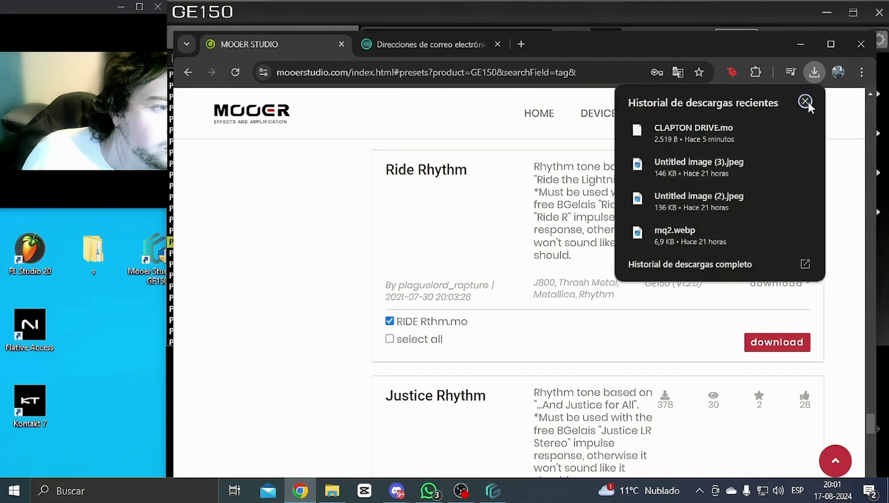
click(808, 102)
click(814, 74)
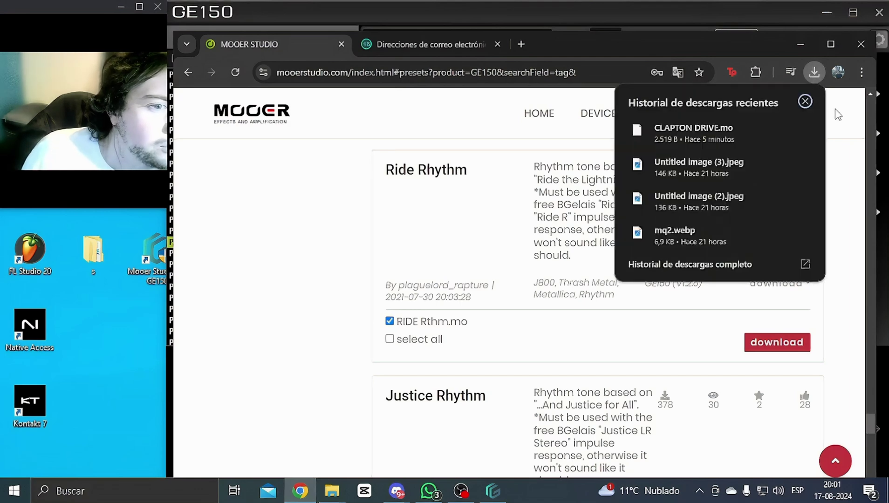
click(839, 115)
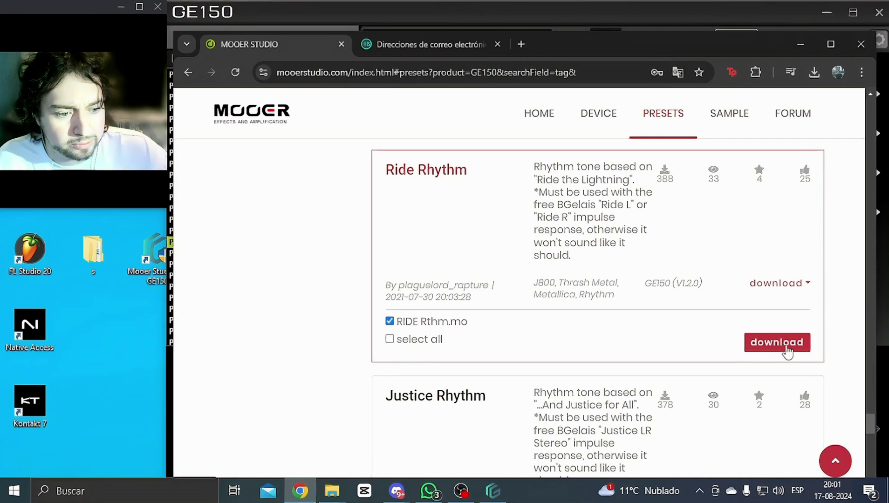
Step: Download RIDE Rthm.mo again and show it in its Descargas folder
click(759, 353)
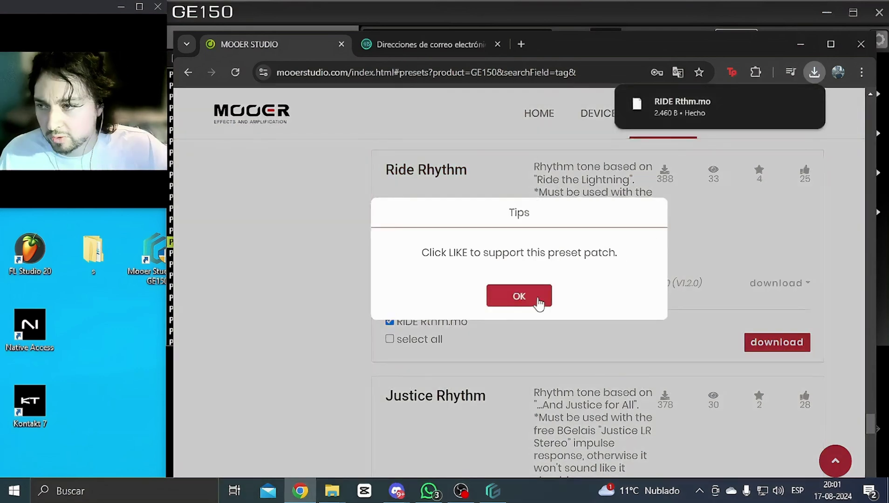
click(539, 303)
click(815, 72)
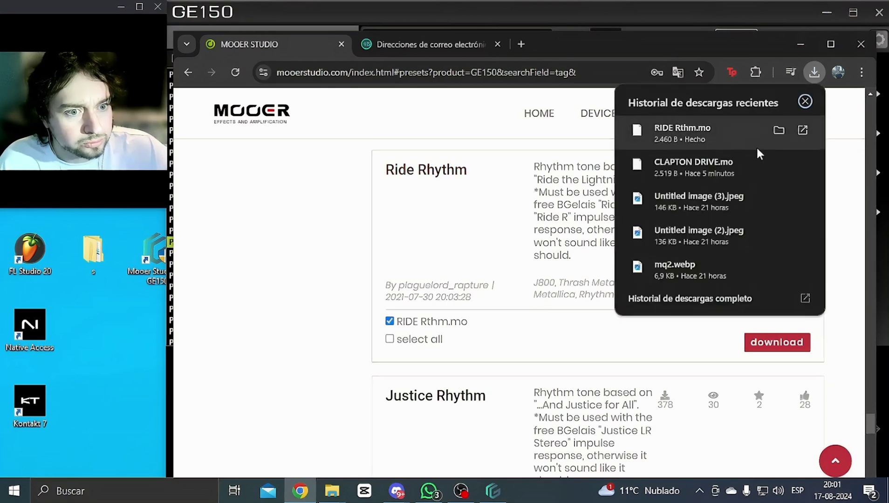
click(779, 131)
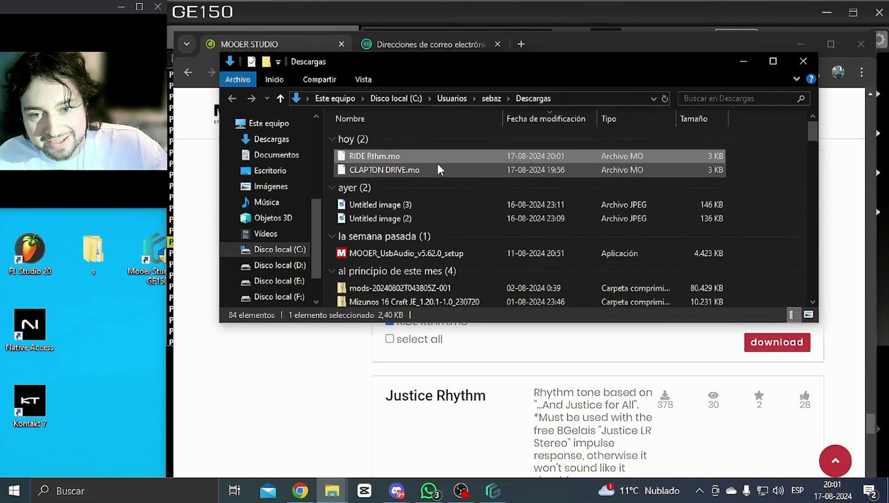
Step: Copy RIDE Rthm.mo from Descargas and switch back to the GE150 editor
right_click(411, 156)
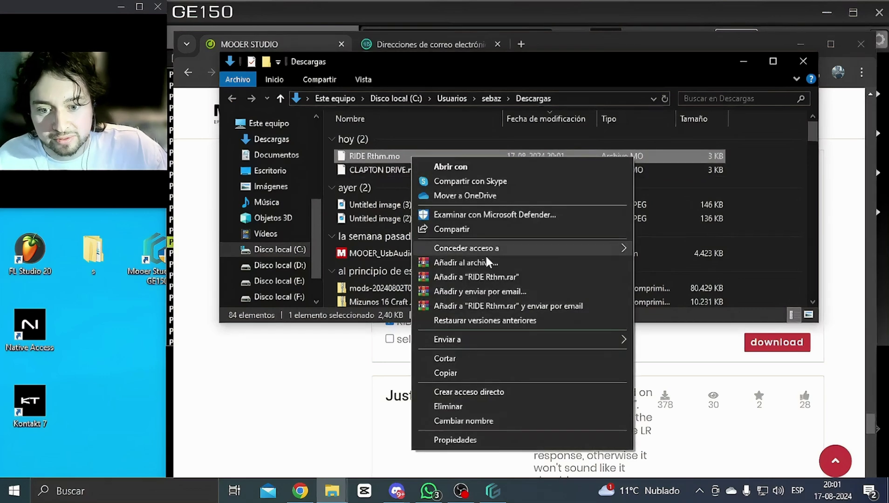
click(463, 375)
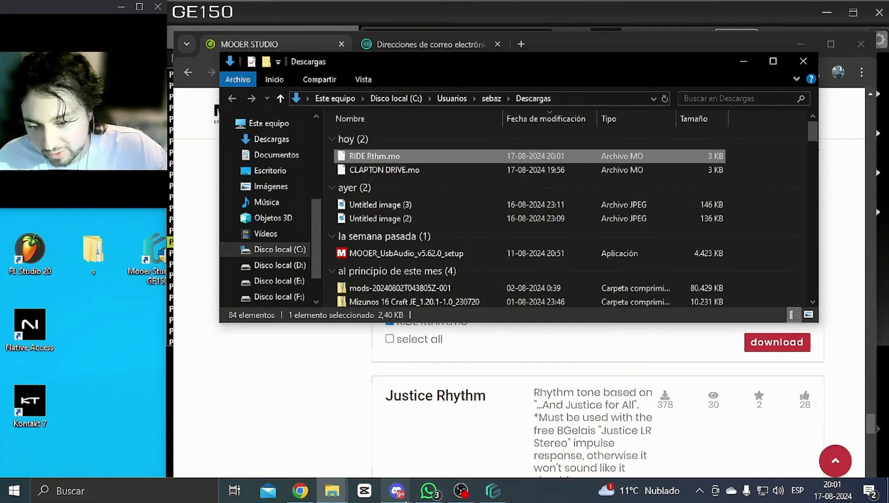
mouse_move(332, 491)
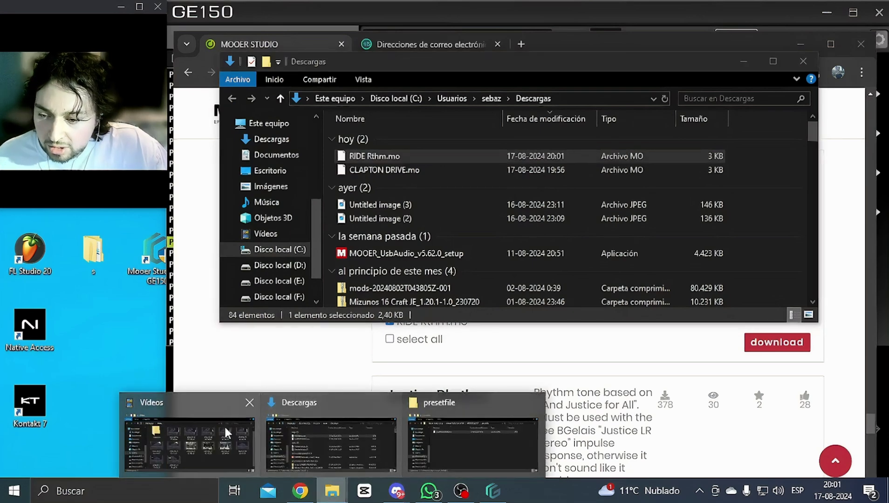
click(555, 341)
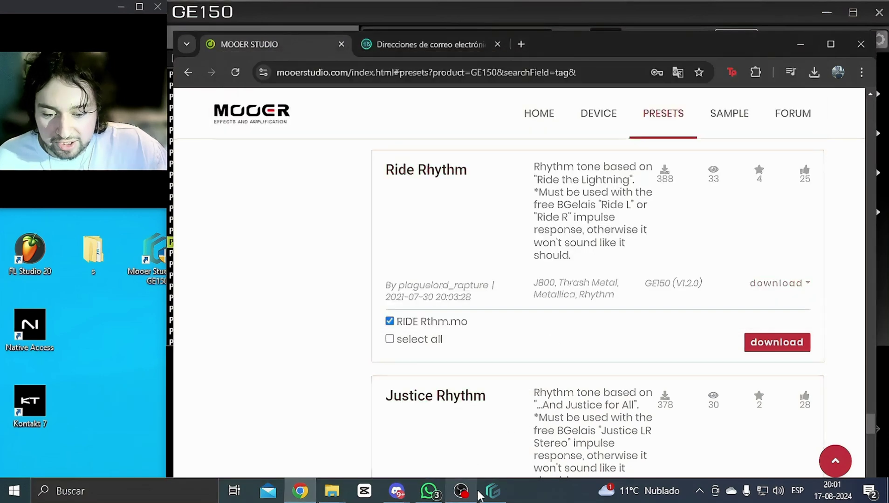
click(492, 491)
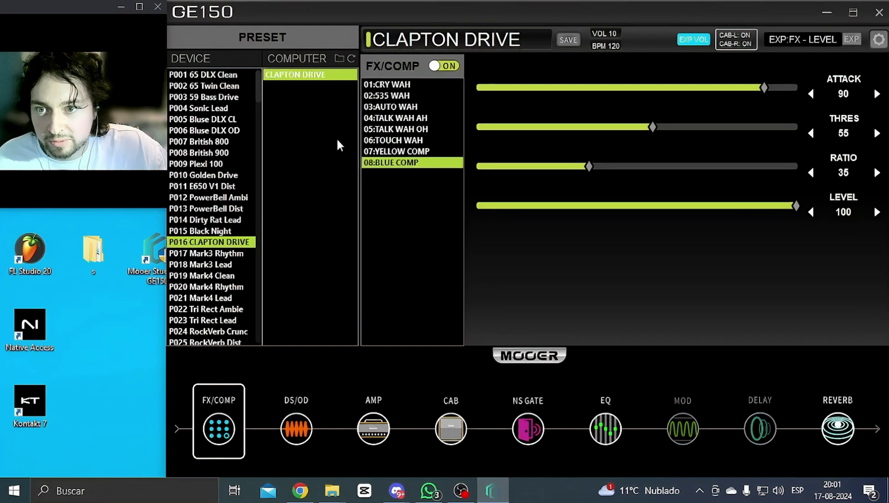
Step: Paste RIDE Rthm.mo into the editor's presetfile folder with administrator permission, then close Explorer
click(339, 63)
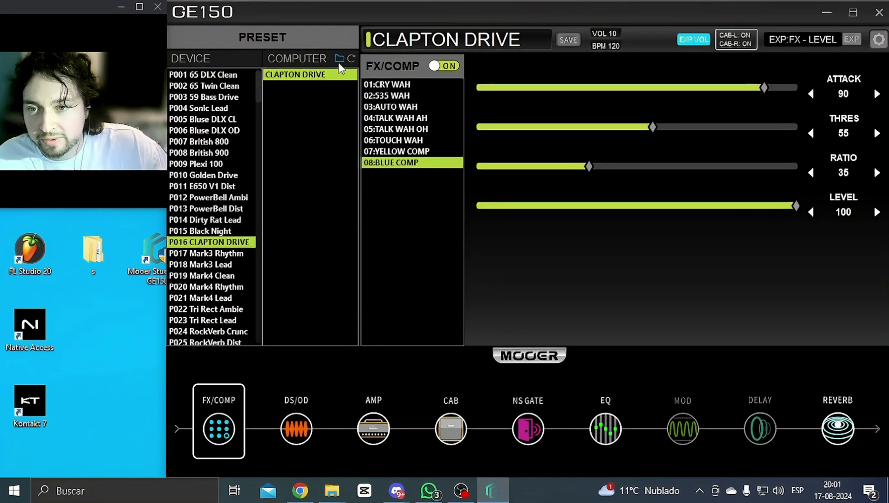
click(465, 339)
right_click(465, 339)
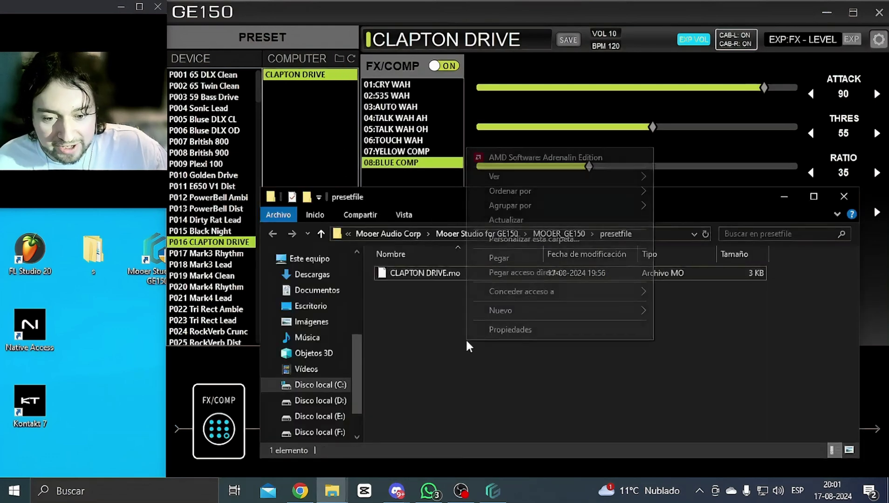
click(523, 257)
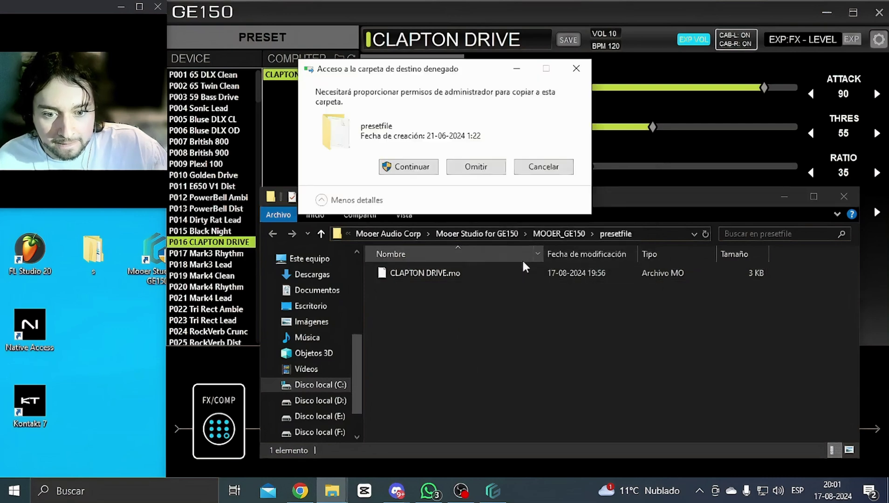
click(407, 168)
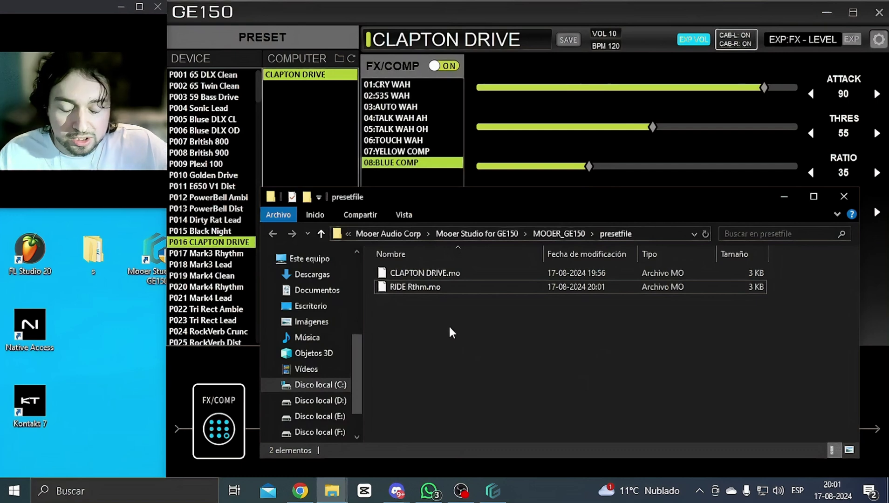
click(843, 197)
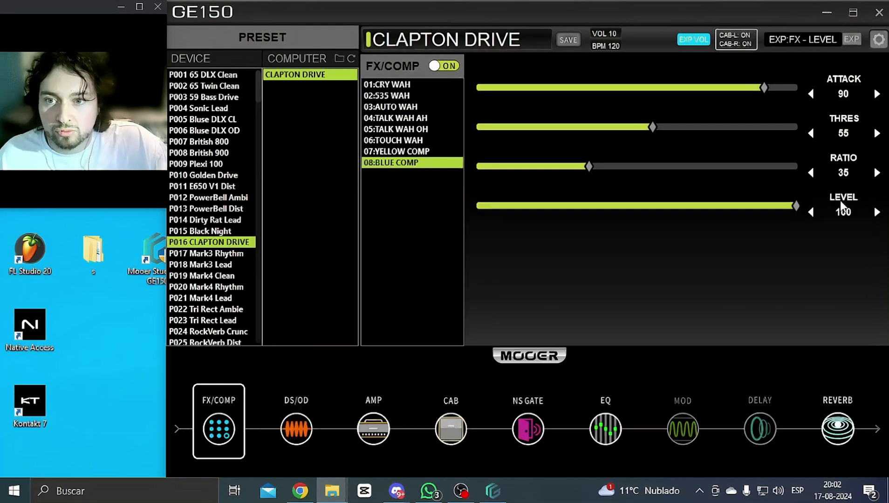
Step: Refresh the COMPUTER presets and drag RIDE Rthm onto device slot P017 Mark3 Rhythm
click(351, 59)
click(317, 88)
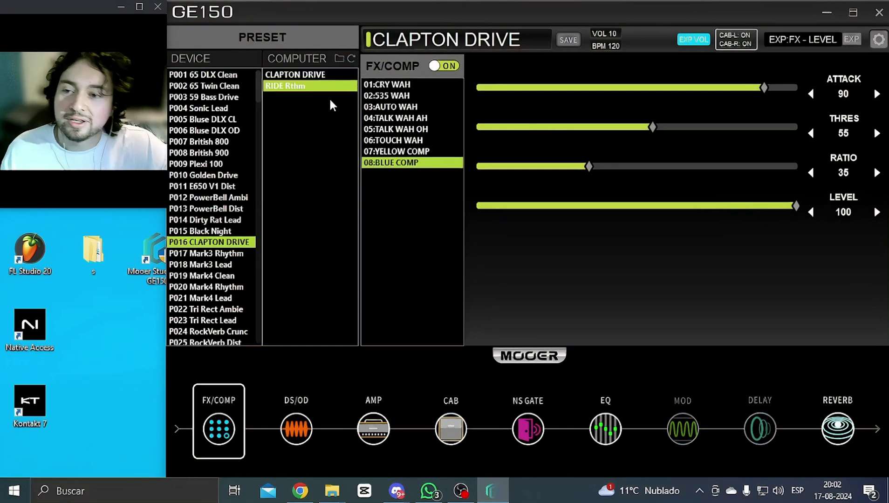
click(240, 253)
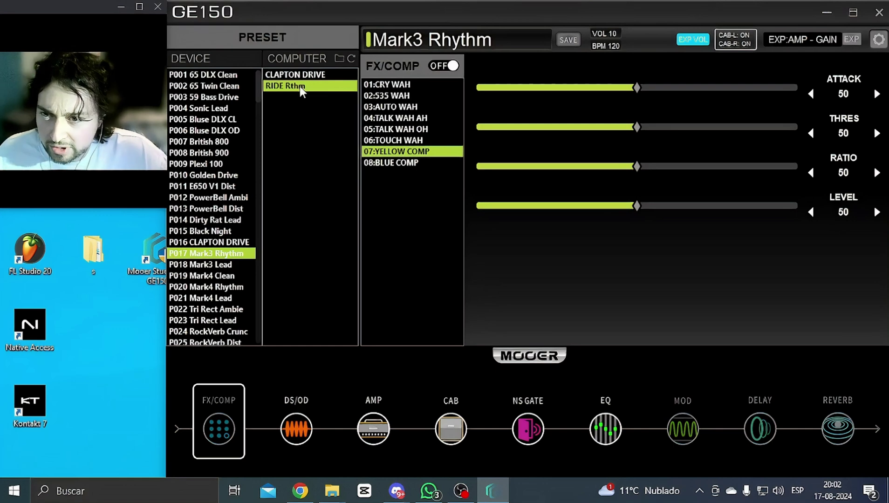
drag(298, 86, 228, 259)
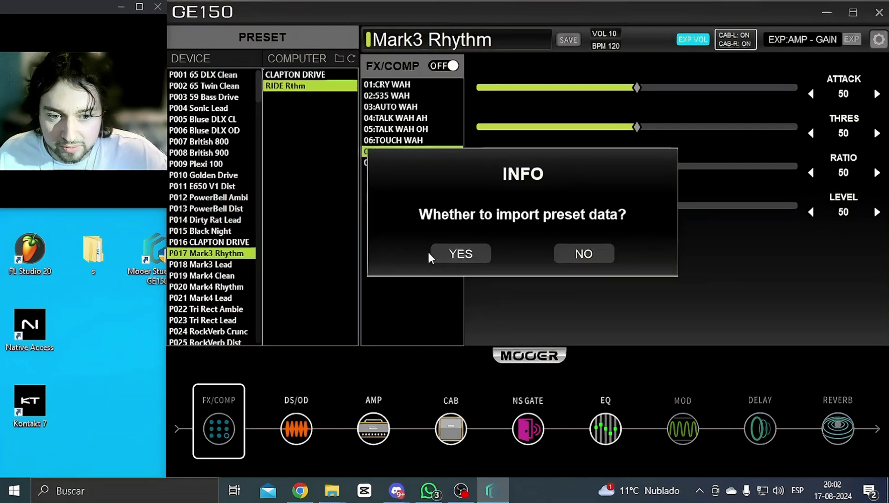
Step: Confirm the import of RIDE Rthm into P017, then check CLAPTON DRIVE and RIDE Rthm in the COMPUTER list
click(469, 255)
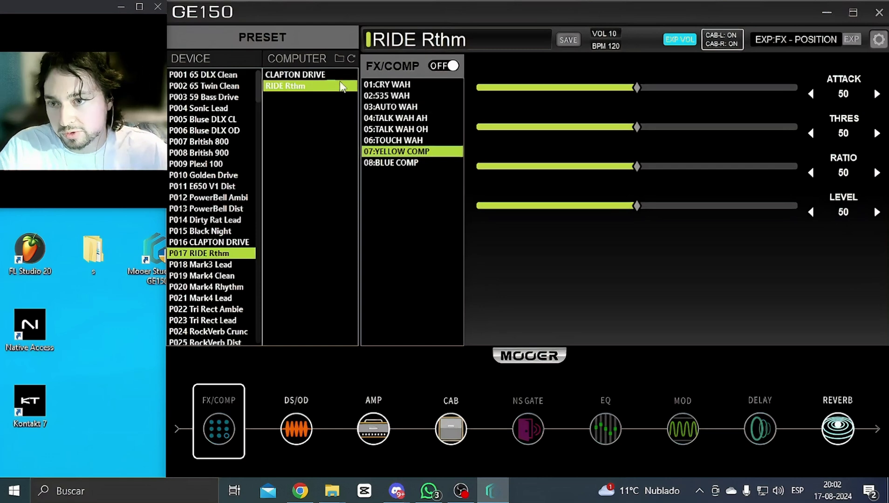
click(329, 75)
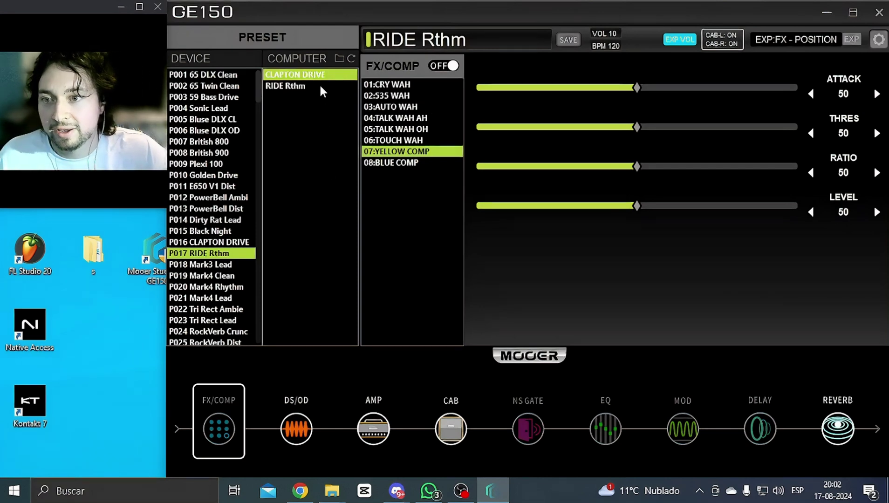
click(290, 87)
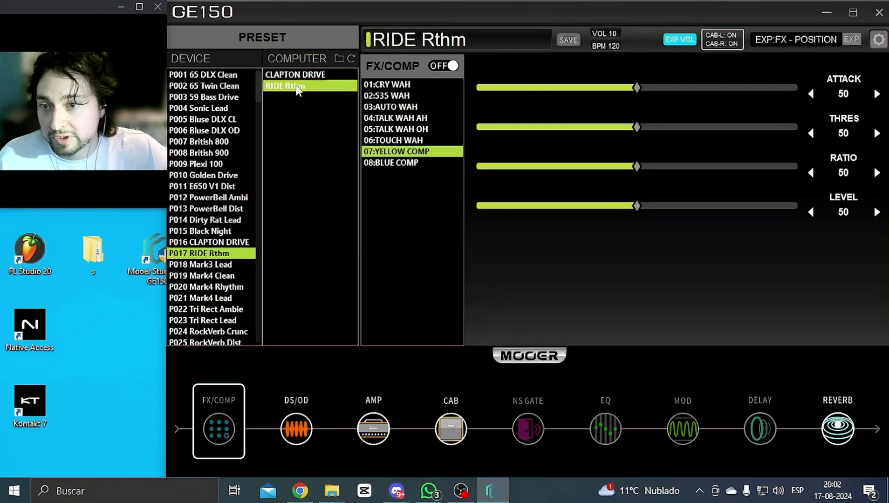